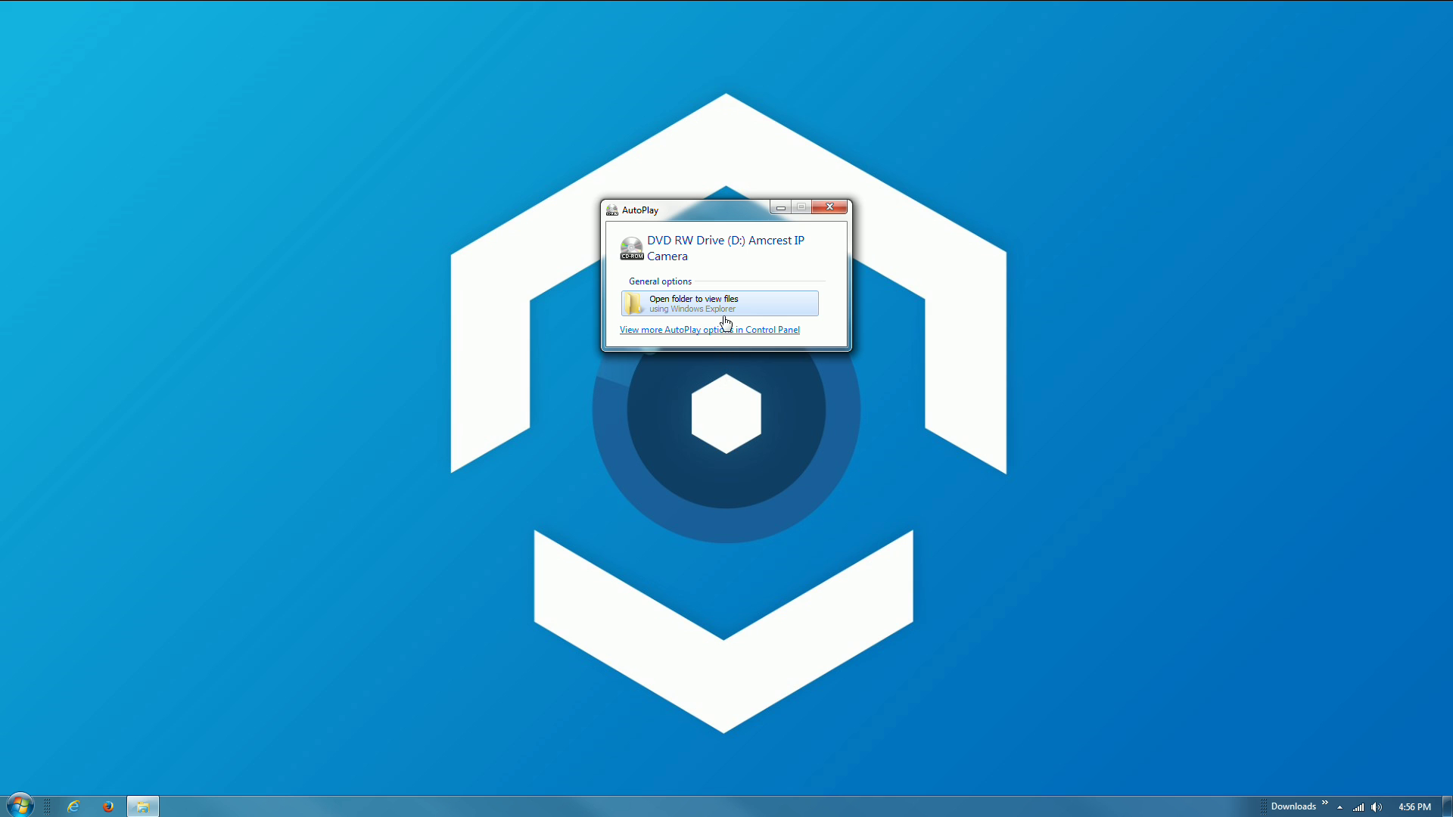
- Browse the disc to Software > Amcrest IP Config Tool > Windows and run Amcrest IP Config Setup.exe
{"action": "left_click", "coordinate": [726, 319]}
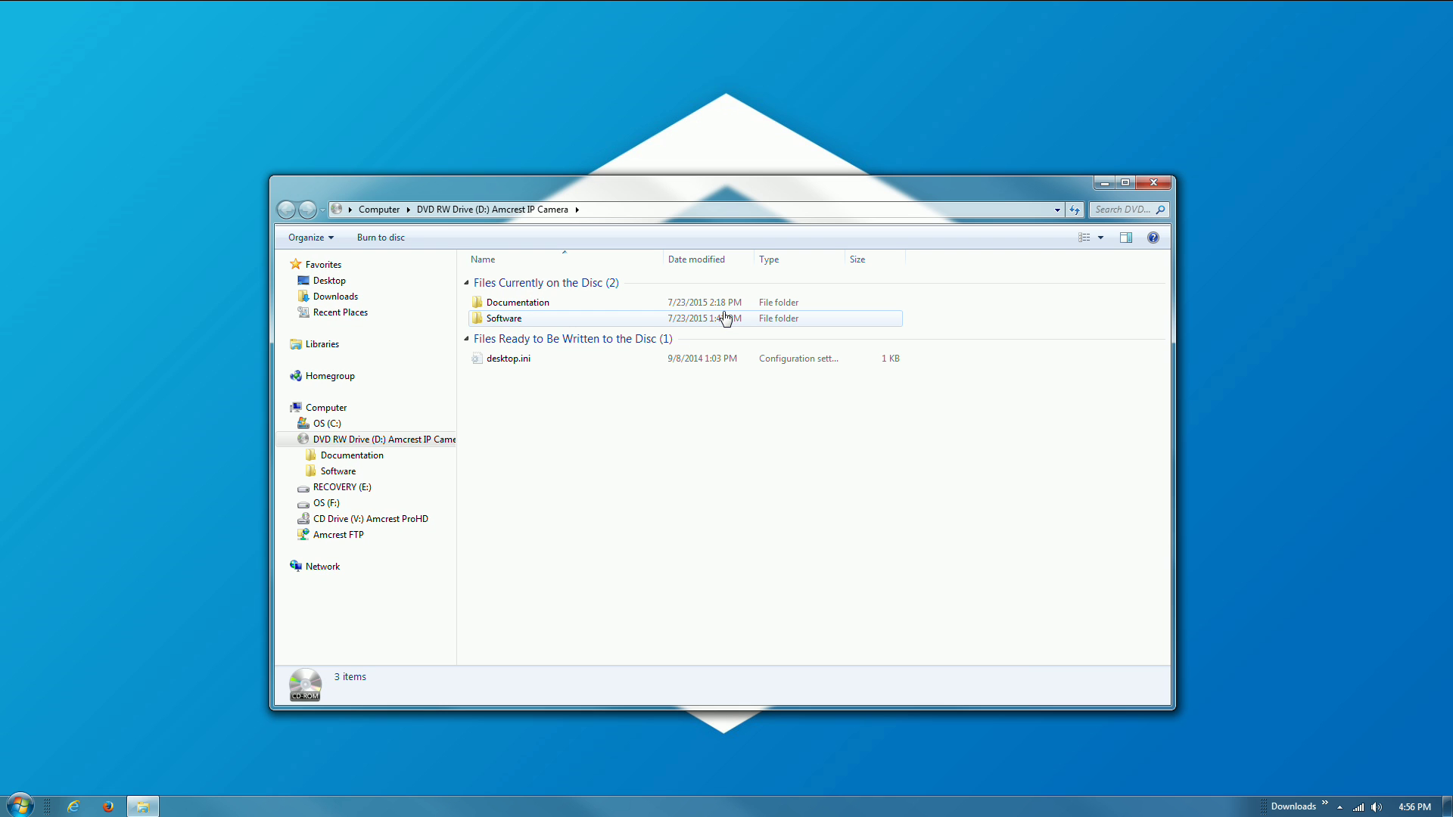
{"action": "double_click", "coordinate": [648, 318]}
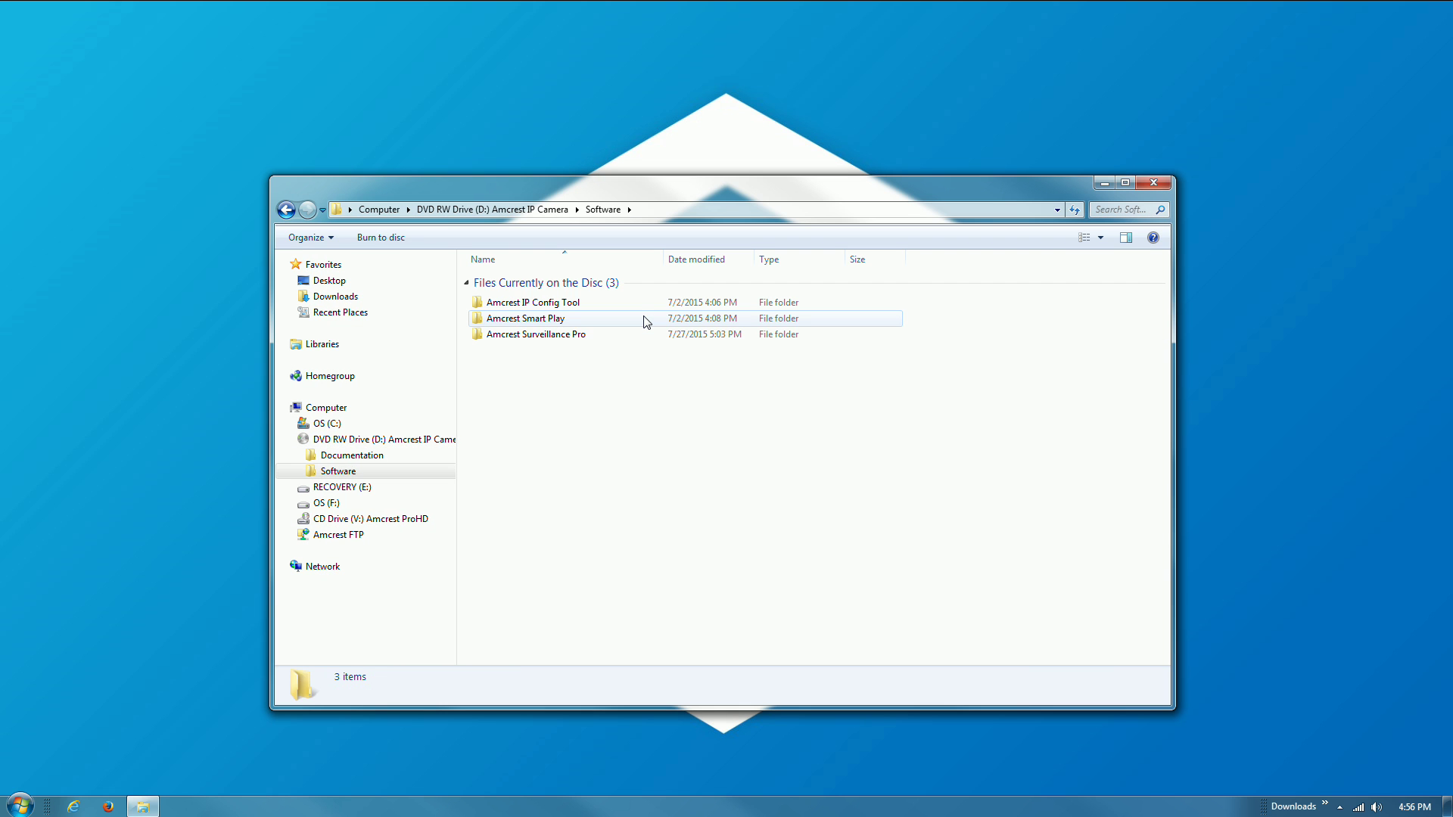
{"action": "double_click", "coordinate": [646, 303]}
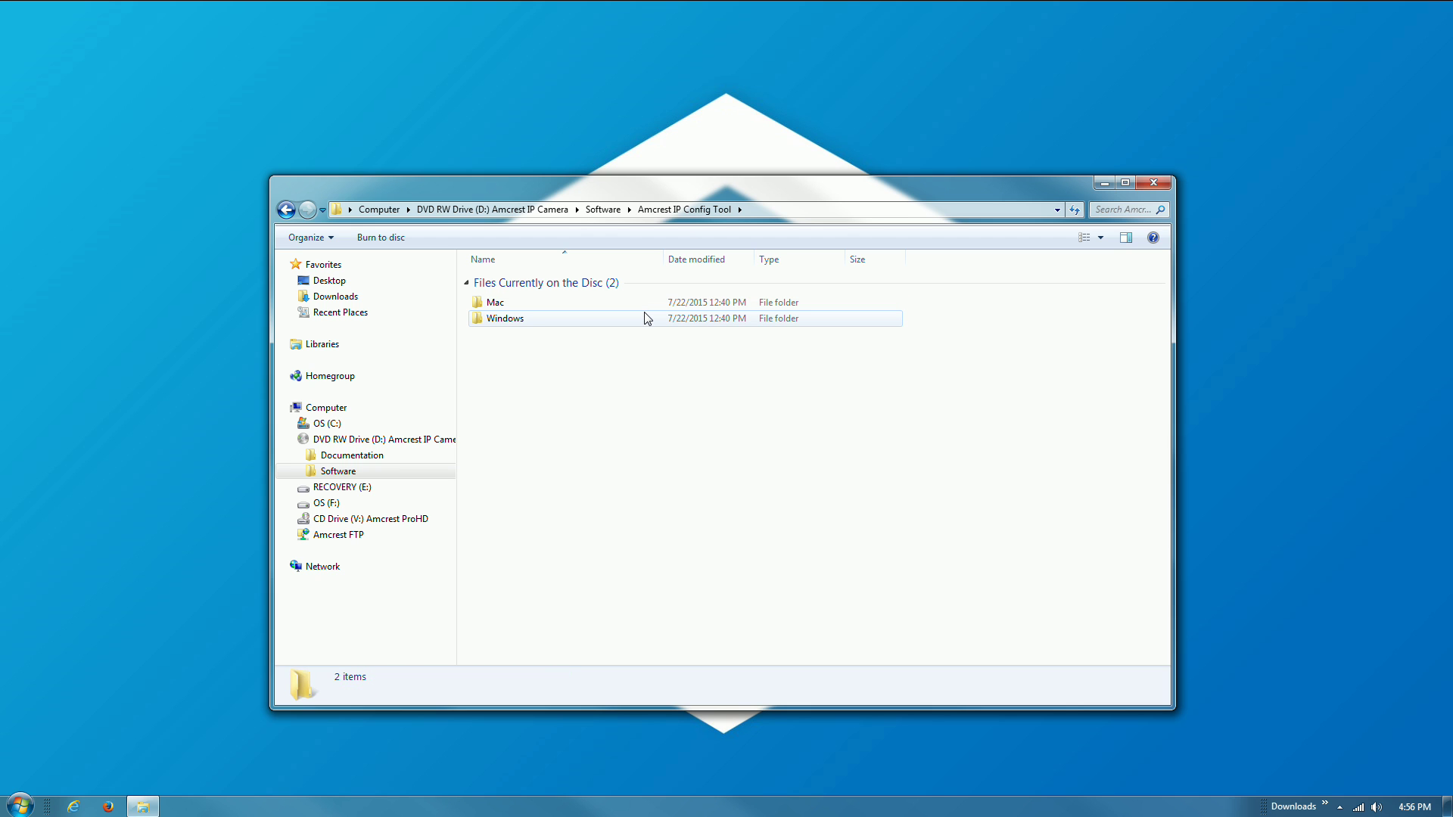
{"action": "double_click", "coordinate": [646, 317]}
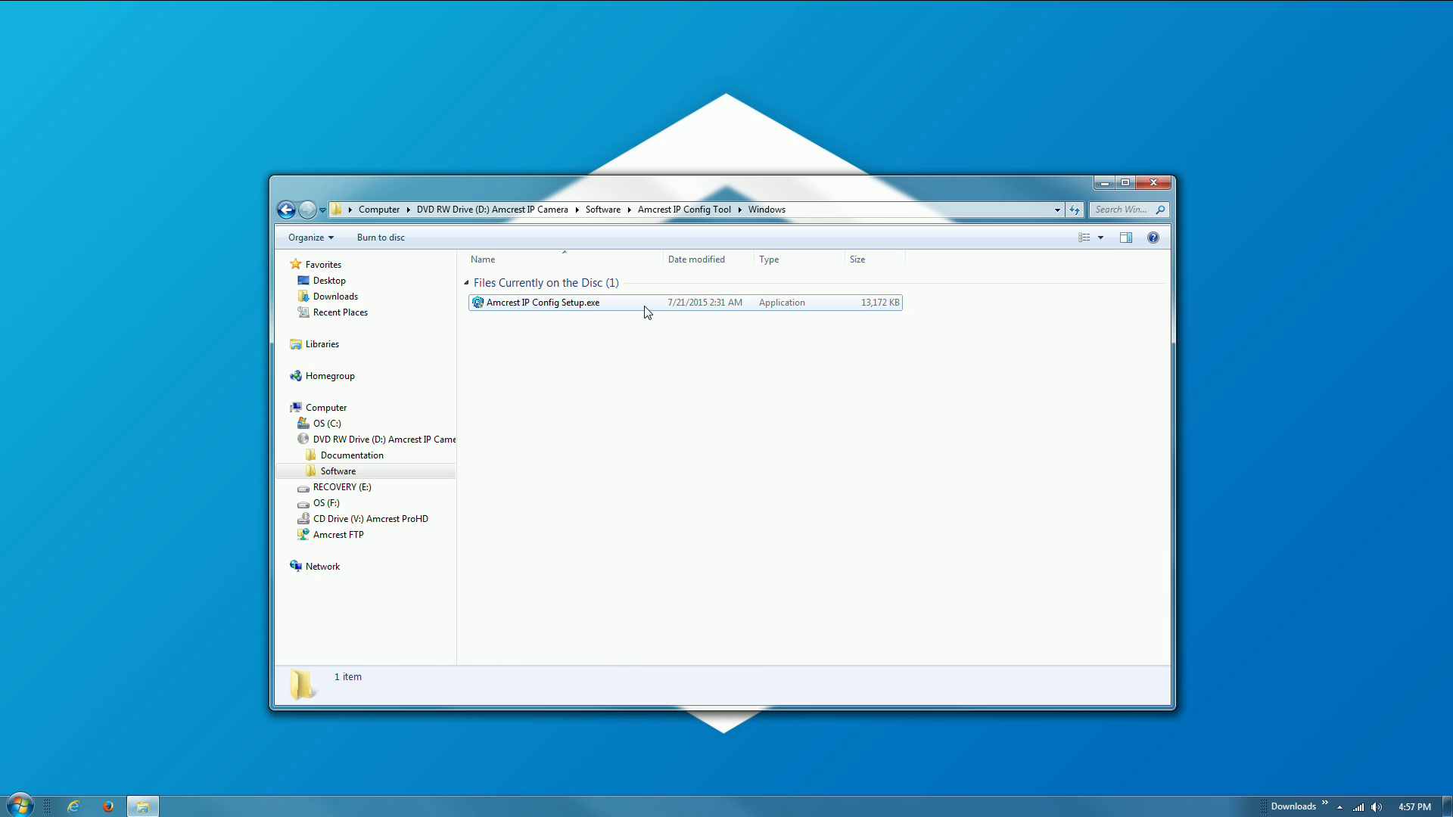
{"action": "double_click", "coordinate": [646, 306]}
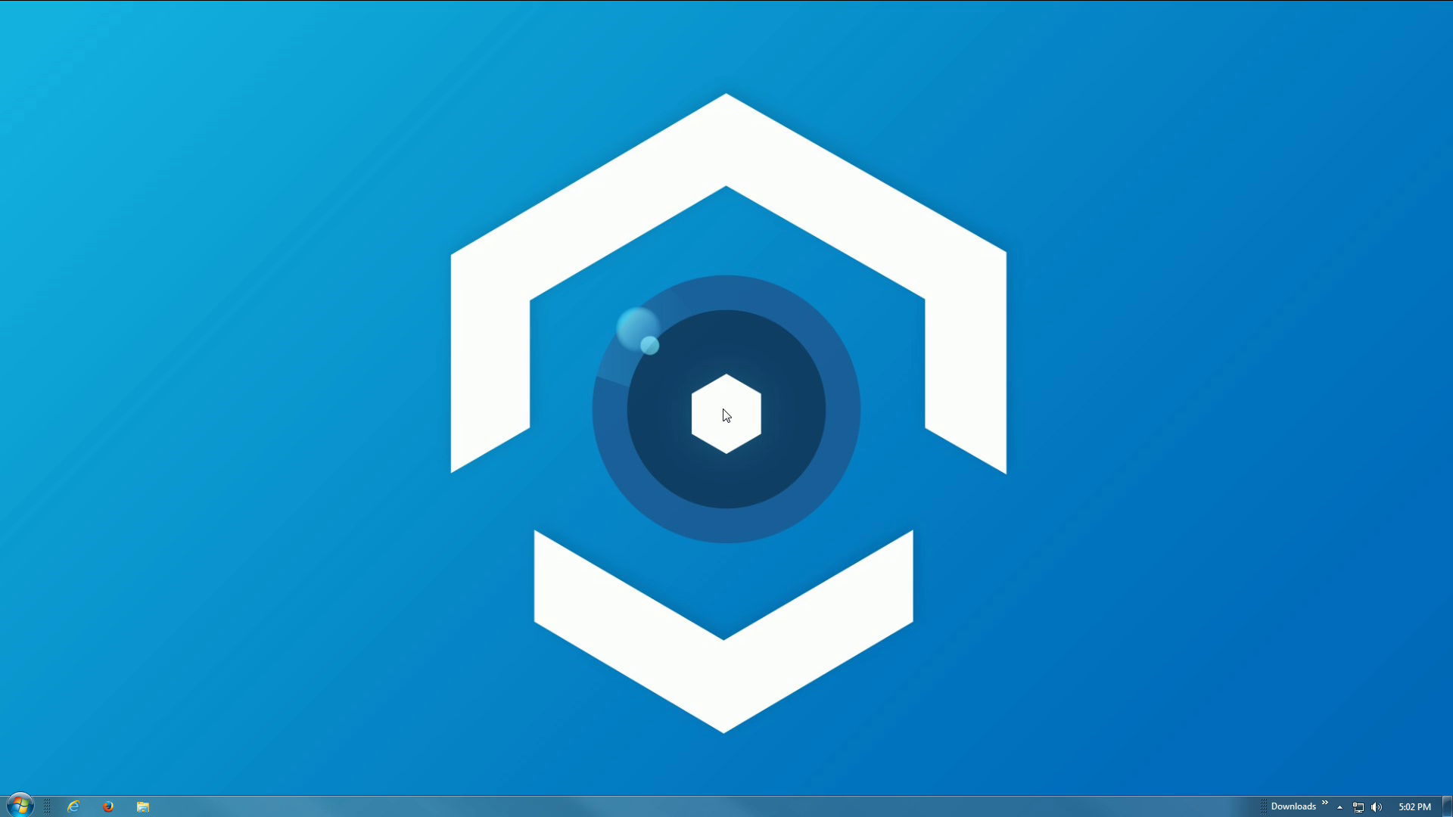
- Save the Windows IP Config Tool installer from amcrest.com/support in Internet Explorer
{"action": "left_click", "coordinate": [73, 807]}
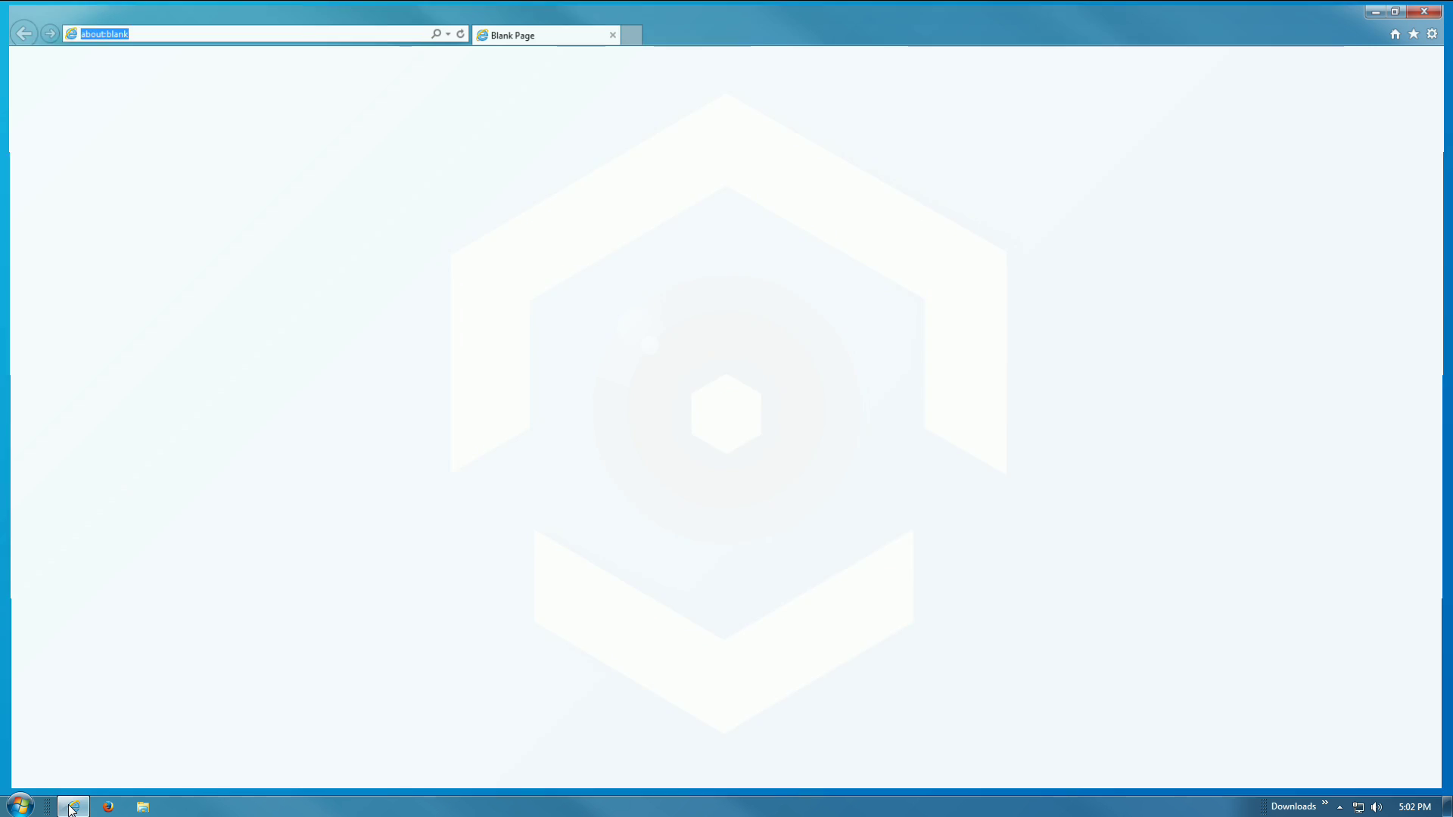
{"action": "type", "text": "amcre"}
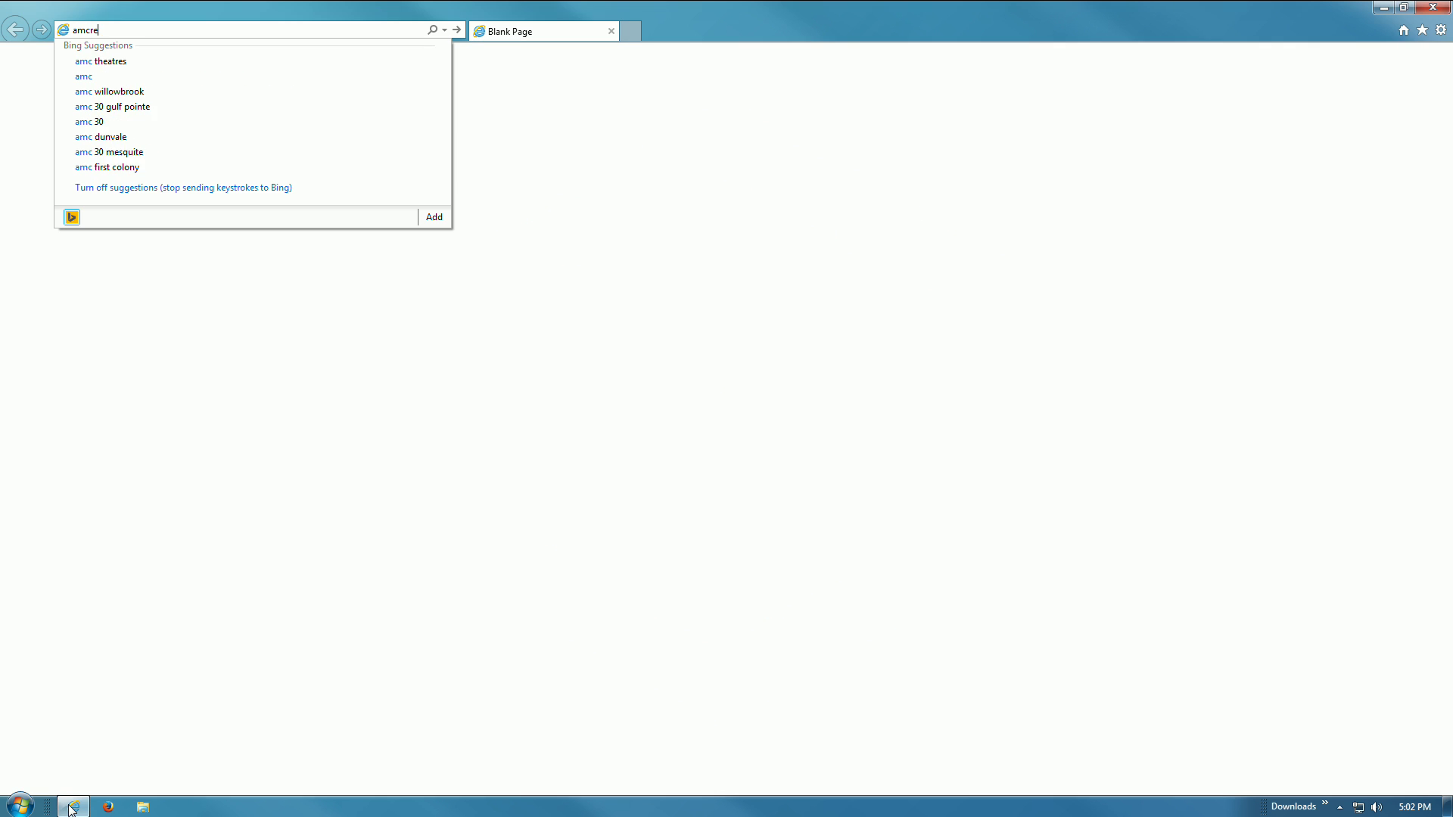
{"action": "type", "text": "st.com/support"}
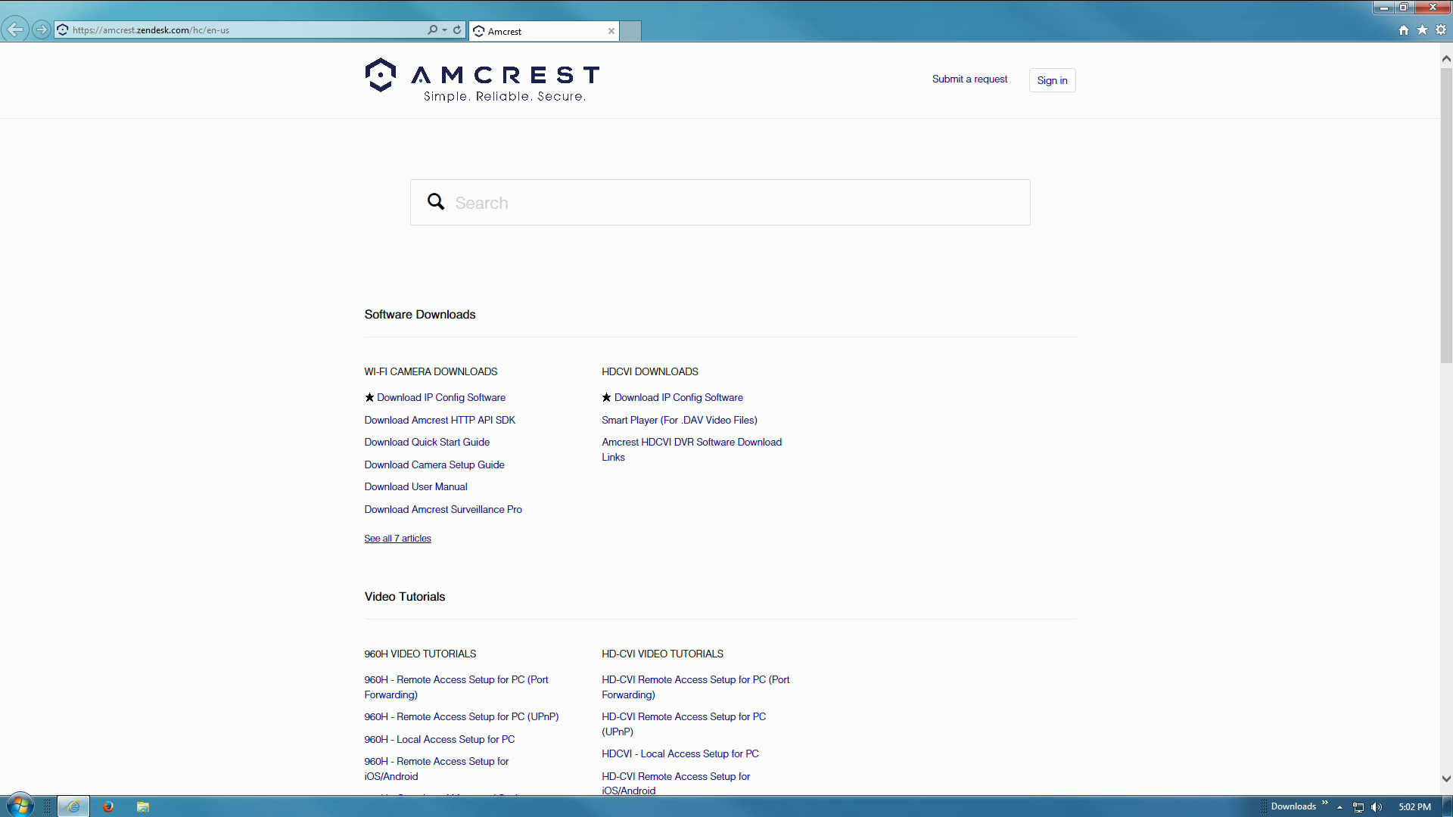
{"action": "left_click", "coordinate": [496, 399]}
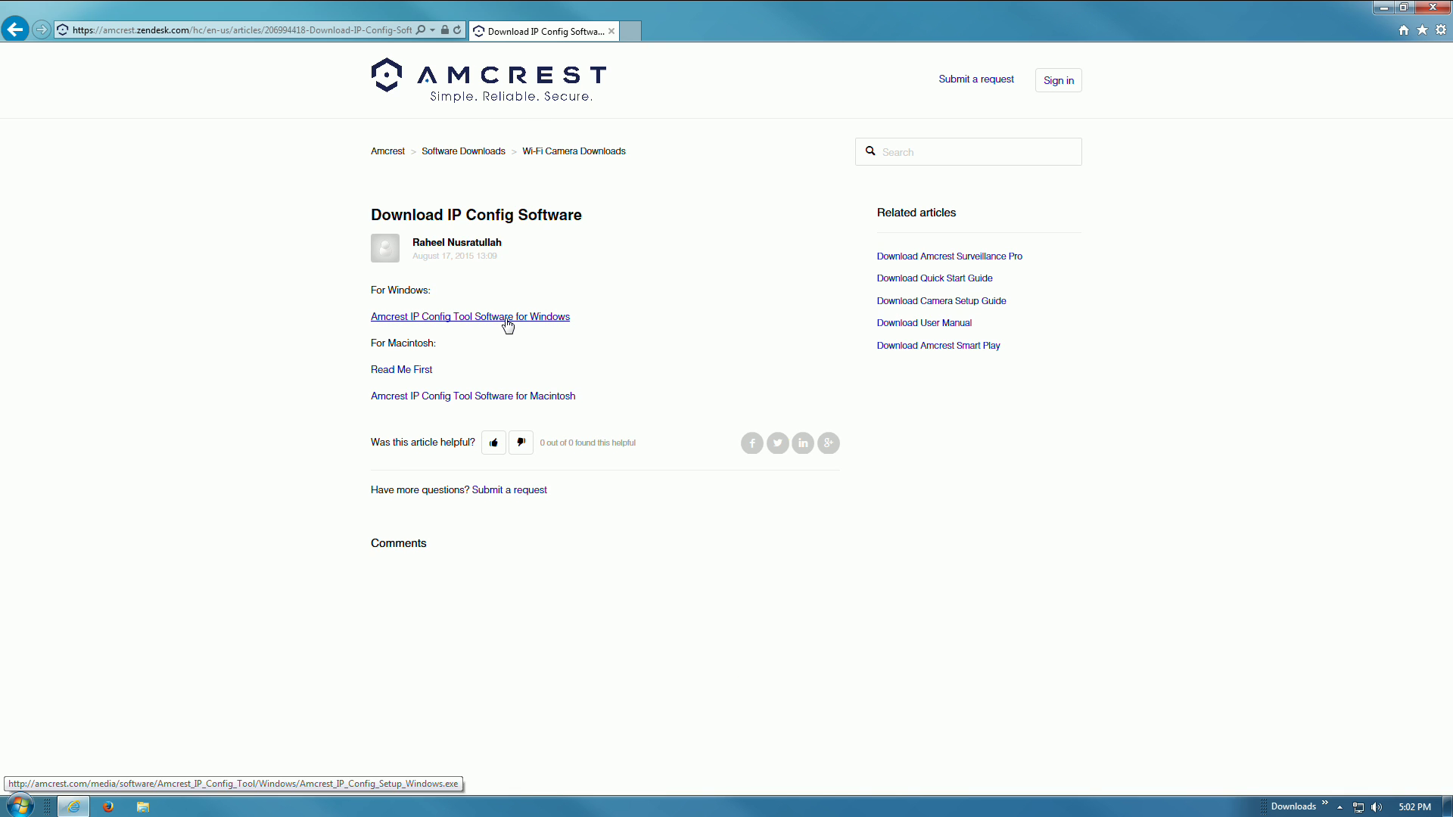
{"action": "left_click", "coordinate": [506, 321]}
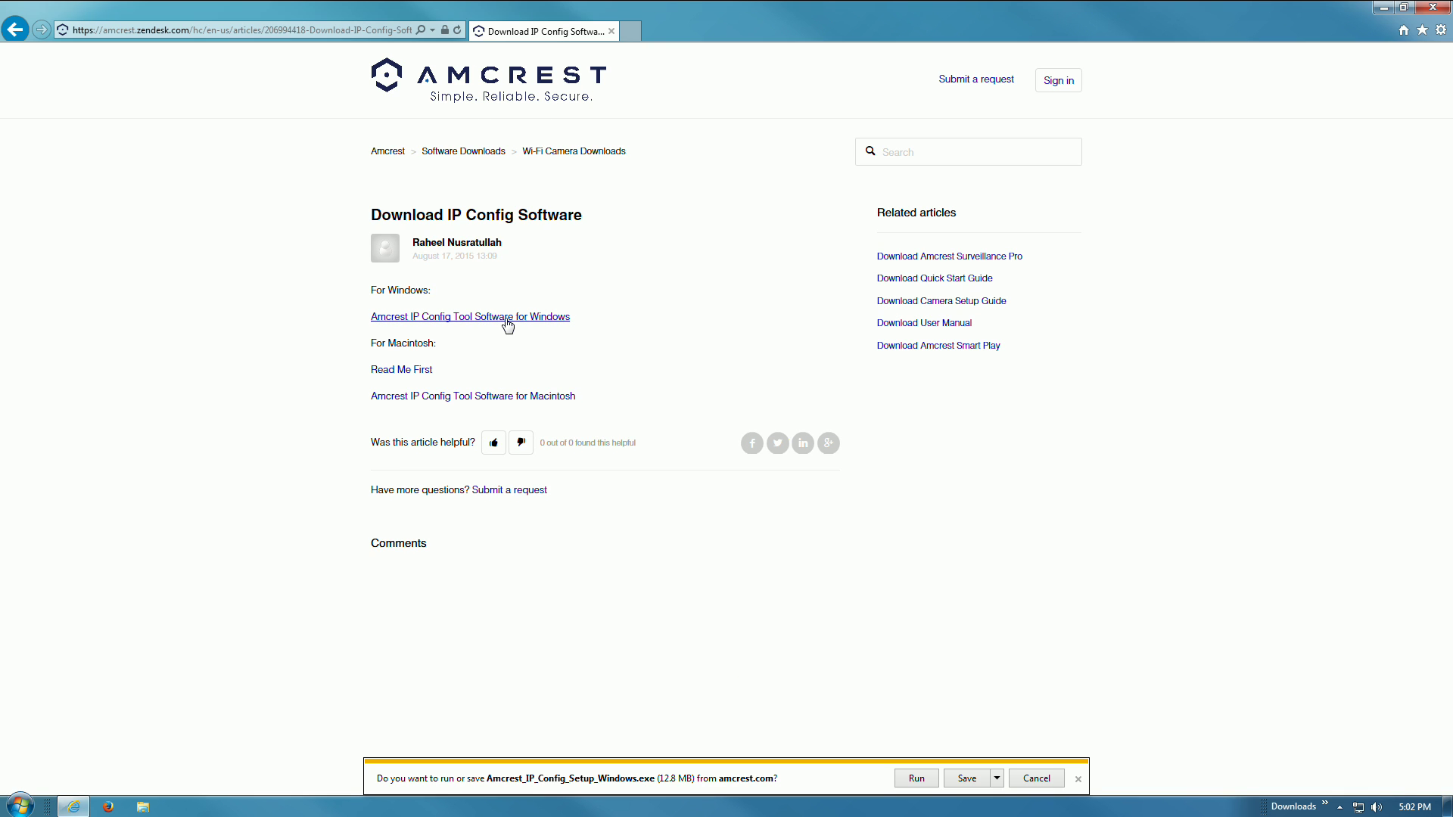
{"action": "left_click", "coordinate": [967, 779]}
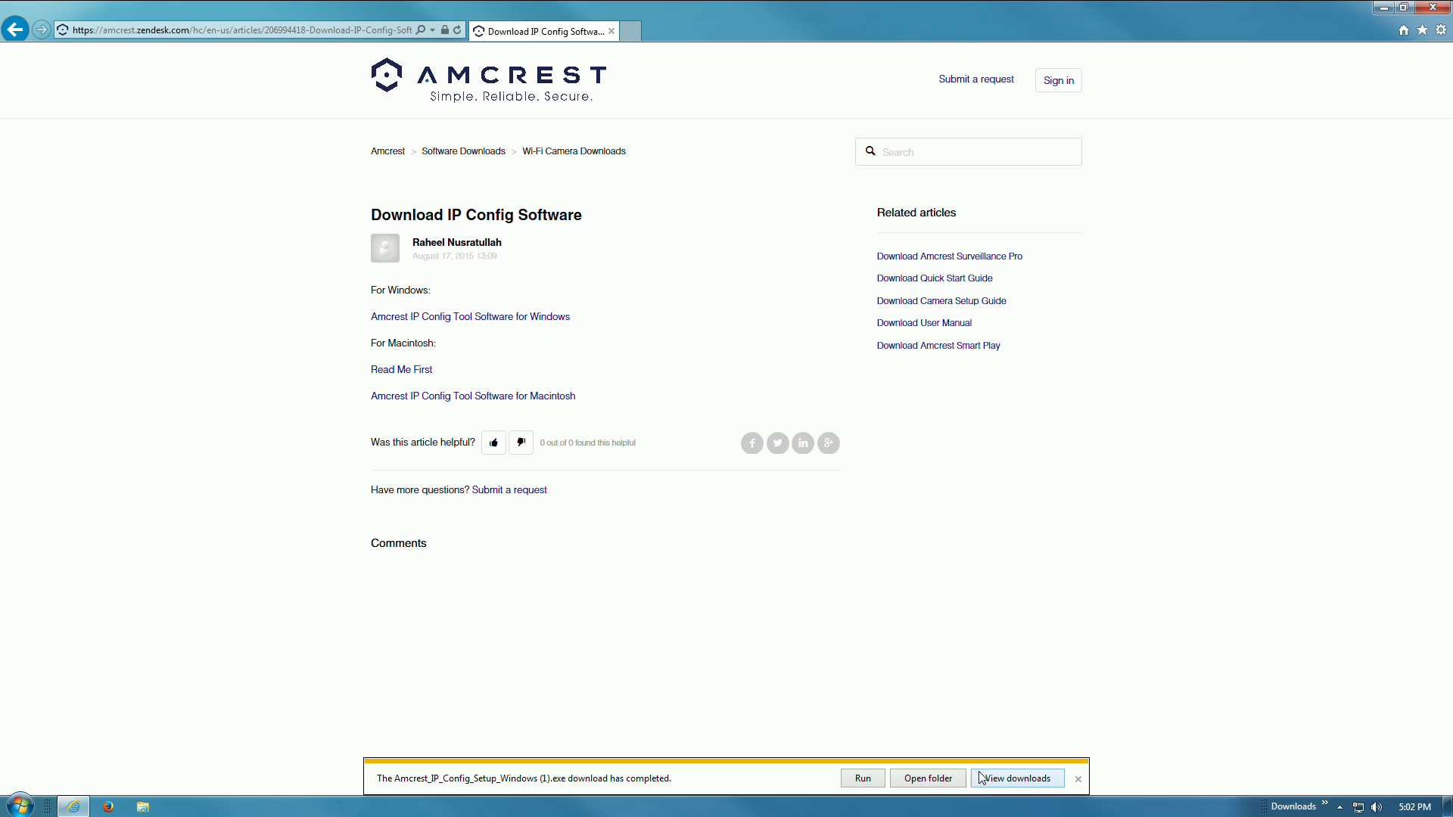
- In a new tab, open the black 1080P WiFi camera page and scroll to its Documentation
{"action": "left_click", "coordinate": [630, 32]}
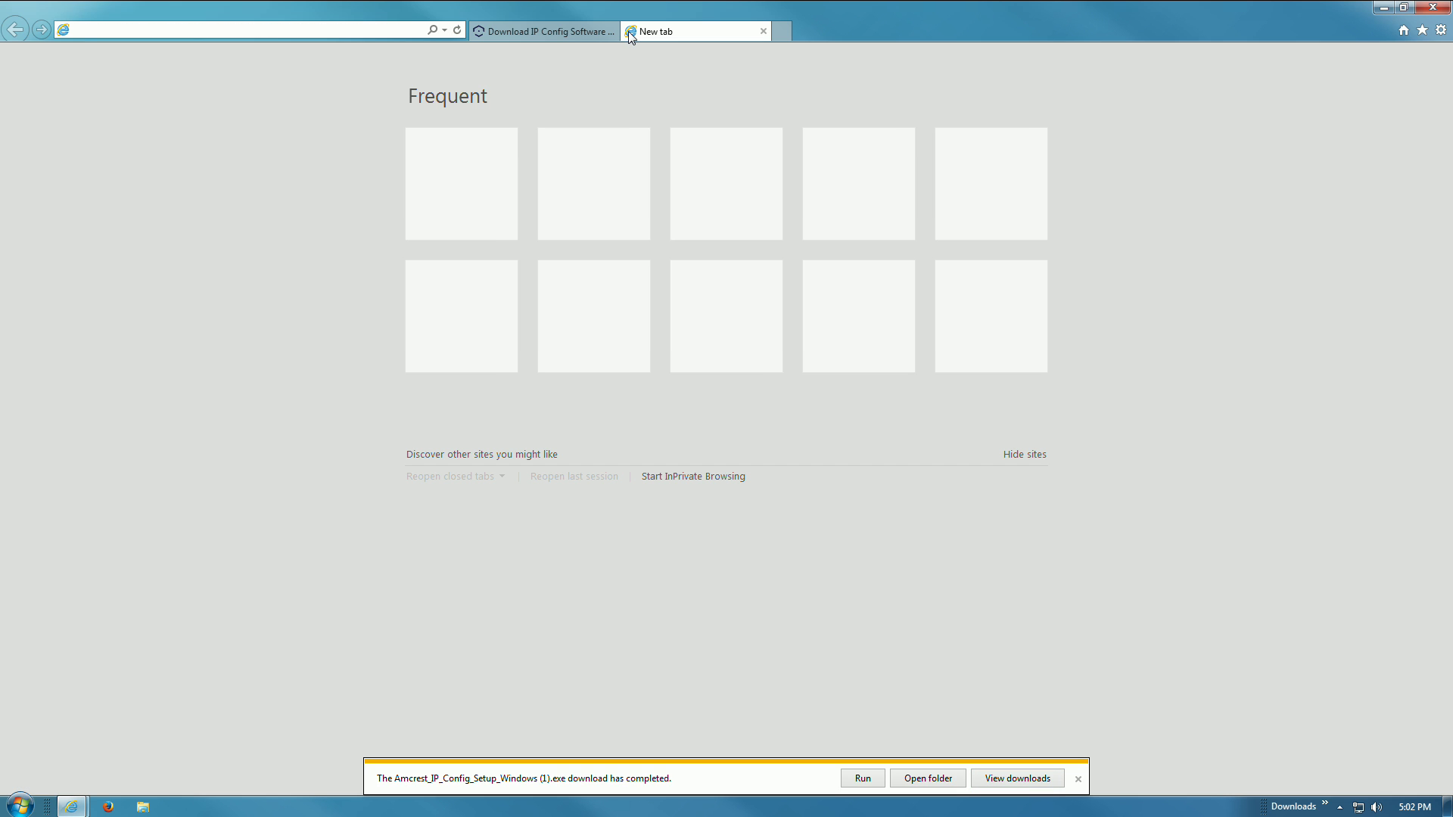
{"action": "type", "text": "amcrest.com/"}
{"action": "key", "text": "Return"}
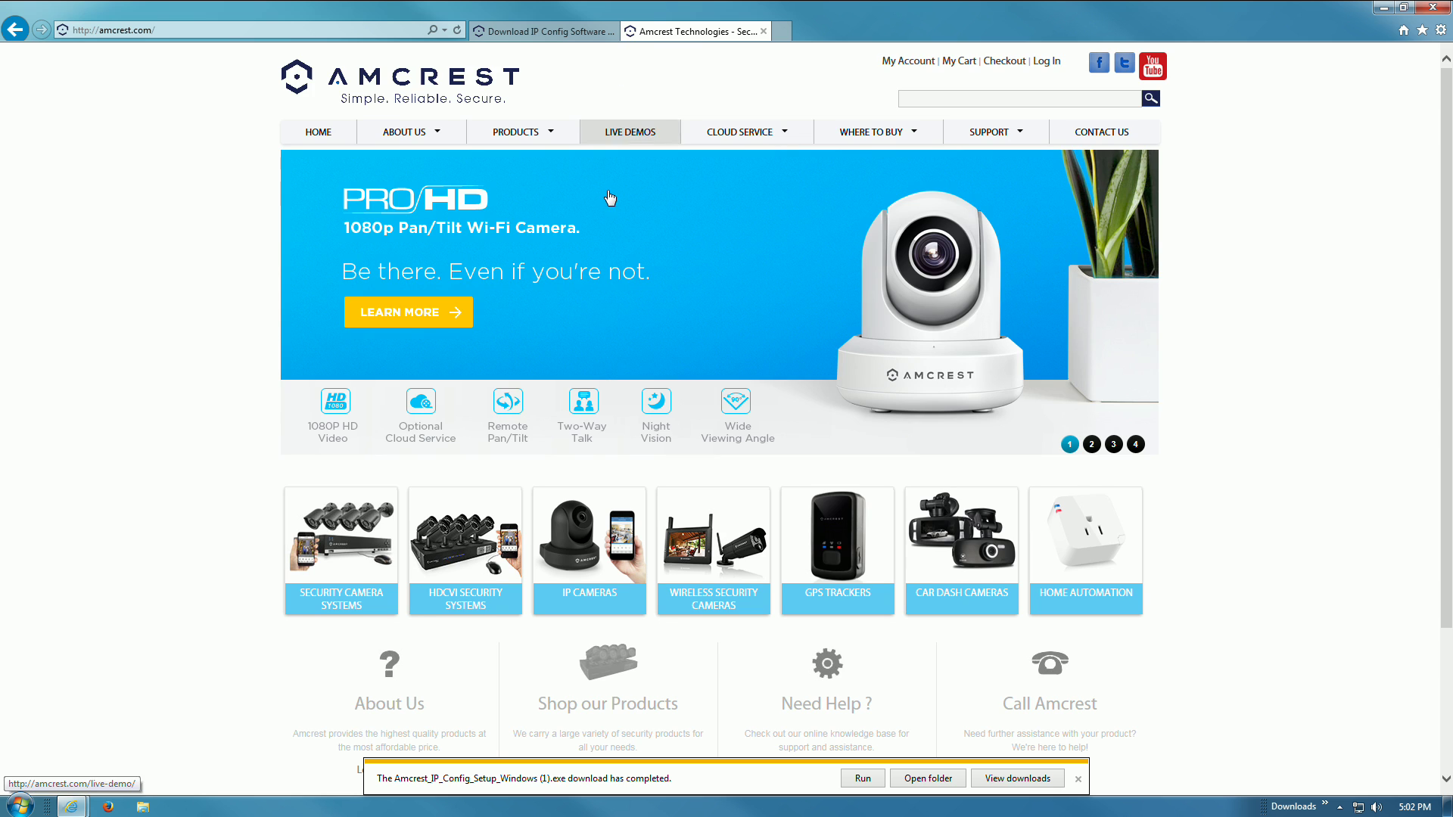
{"action": "left_click", "coordinate": [593, 601]}
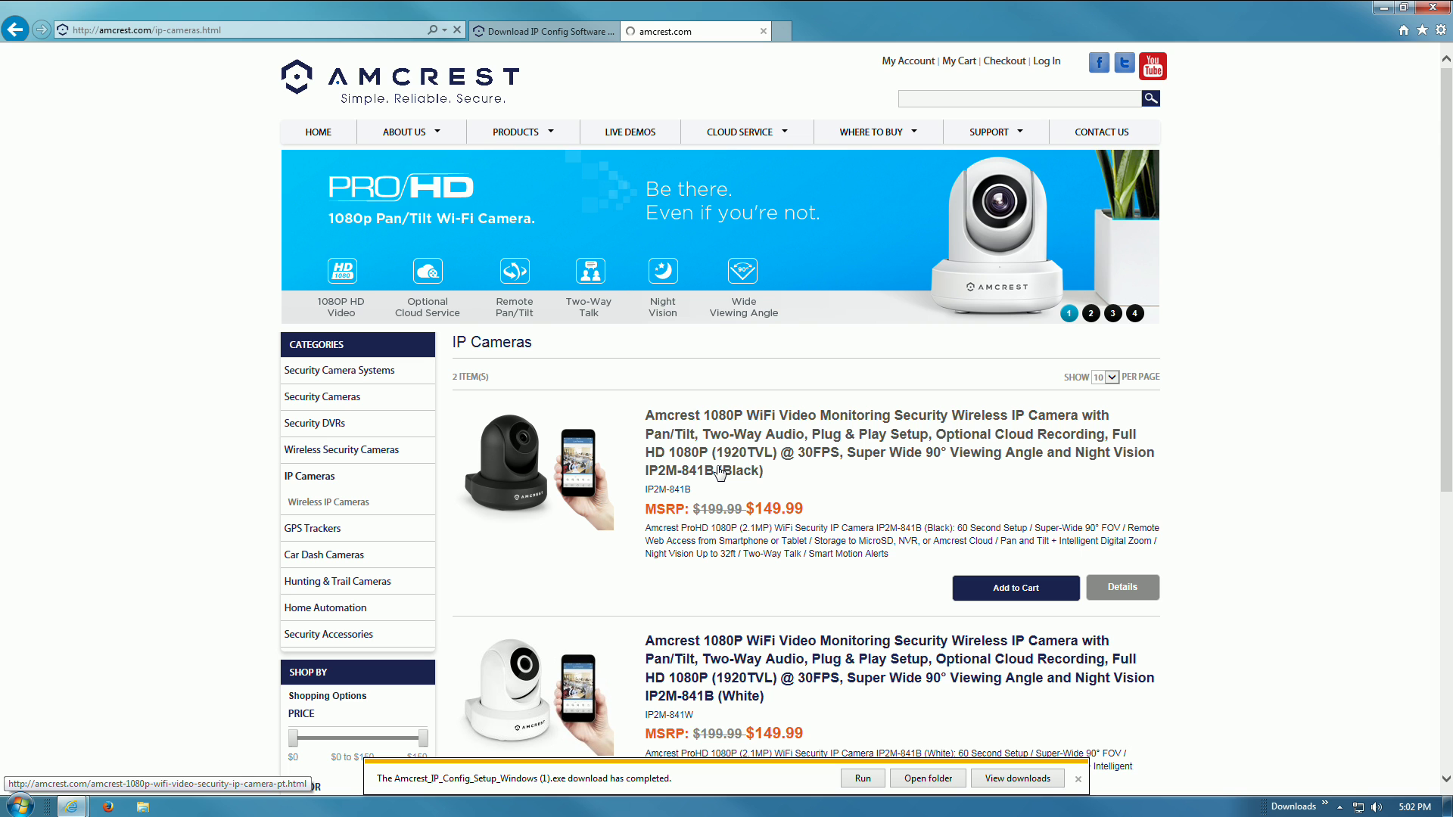
{"action": "left_click", "coordinate": [719, 473]}
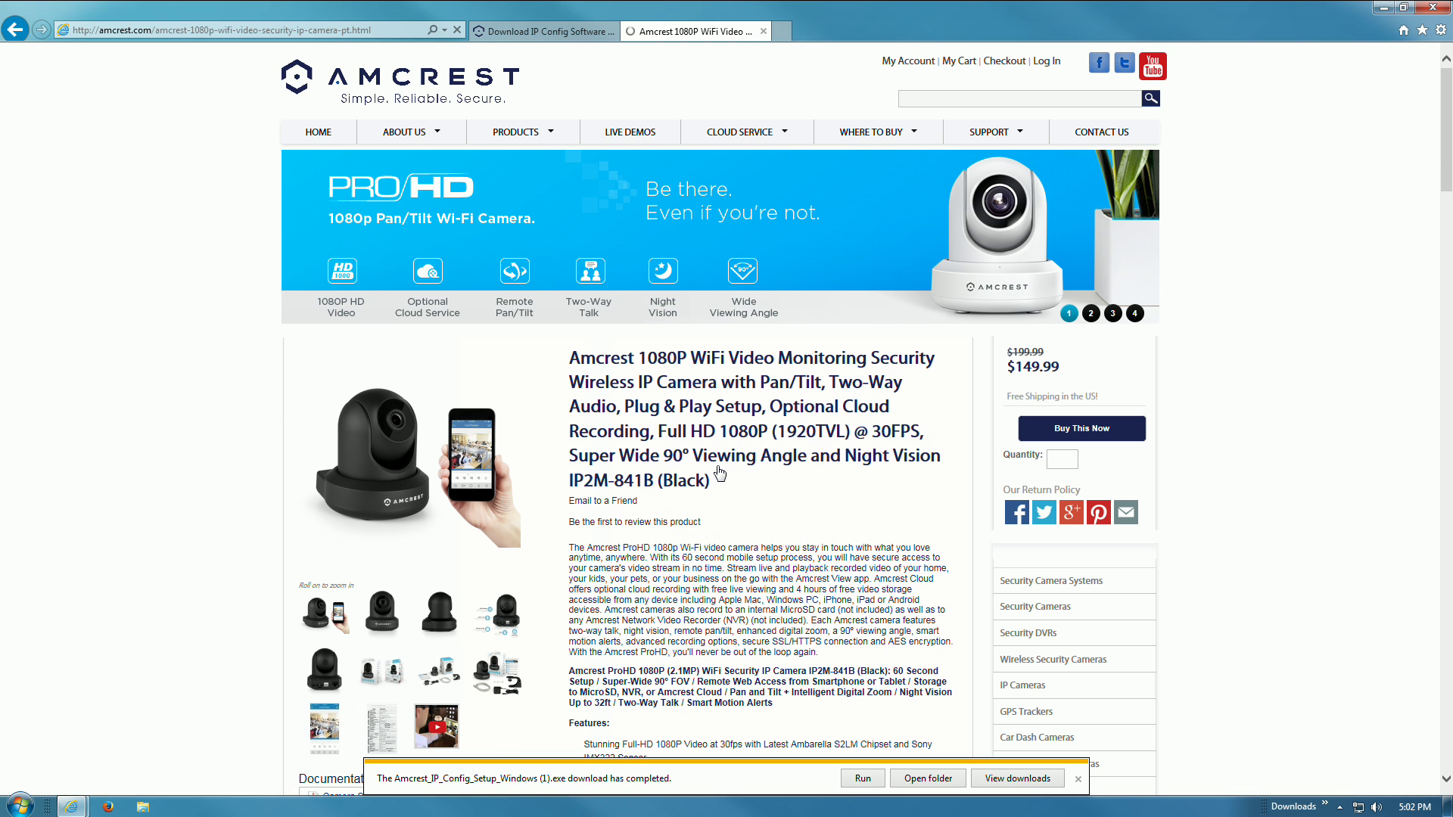
{"action": "scroll", "coordinate": [718, 467], "scroll_direction": "down", "scroll_amount": 2}
{"action": "scroll", "coordinate": [718, 467], "scroll_direction": "down", "scroll_amount": 3}
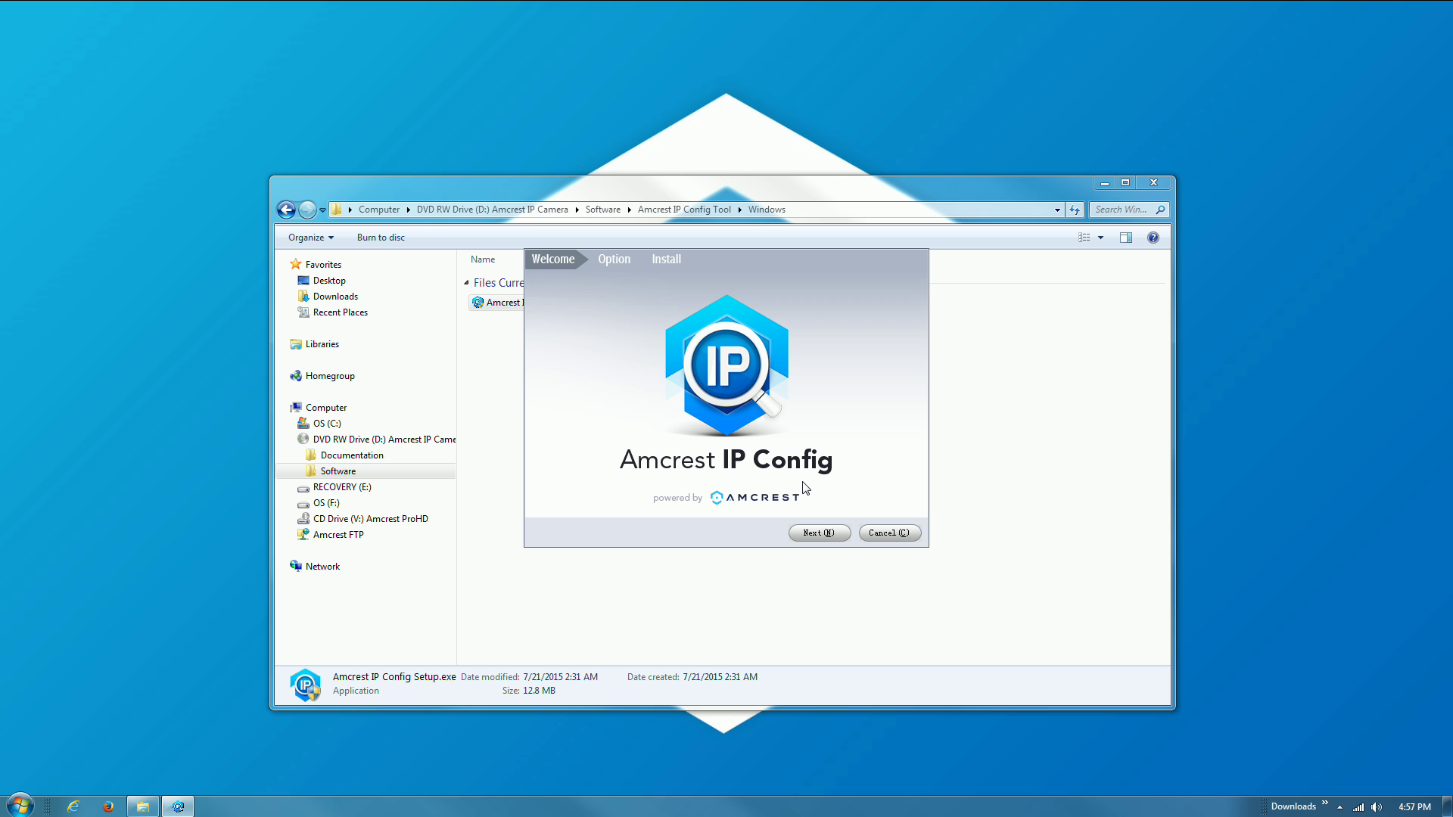
- Install and launch Amcrest IP Config, then close the disc folder to see the IP2M-841B at 192.168.43.155
{"action": "left_click", "coordinate": [817, 533]}
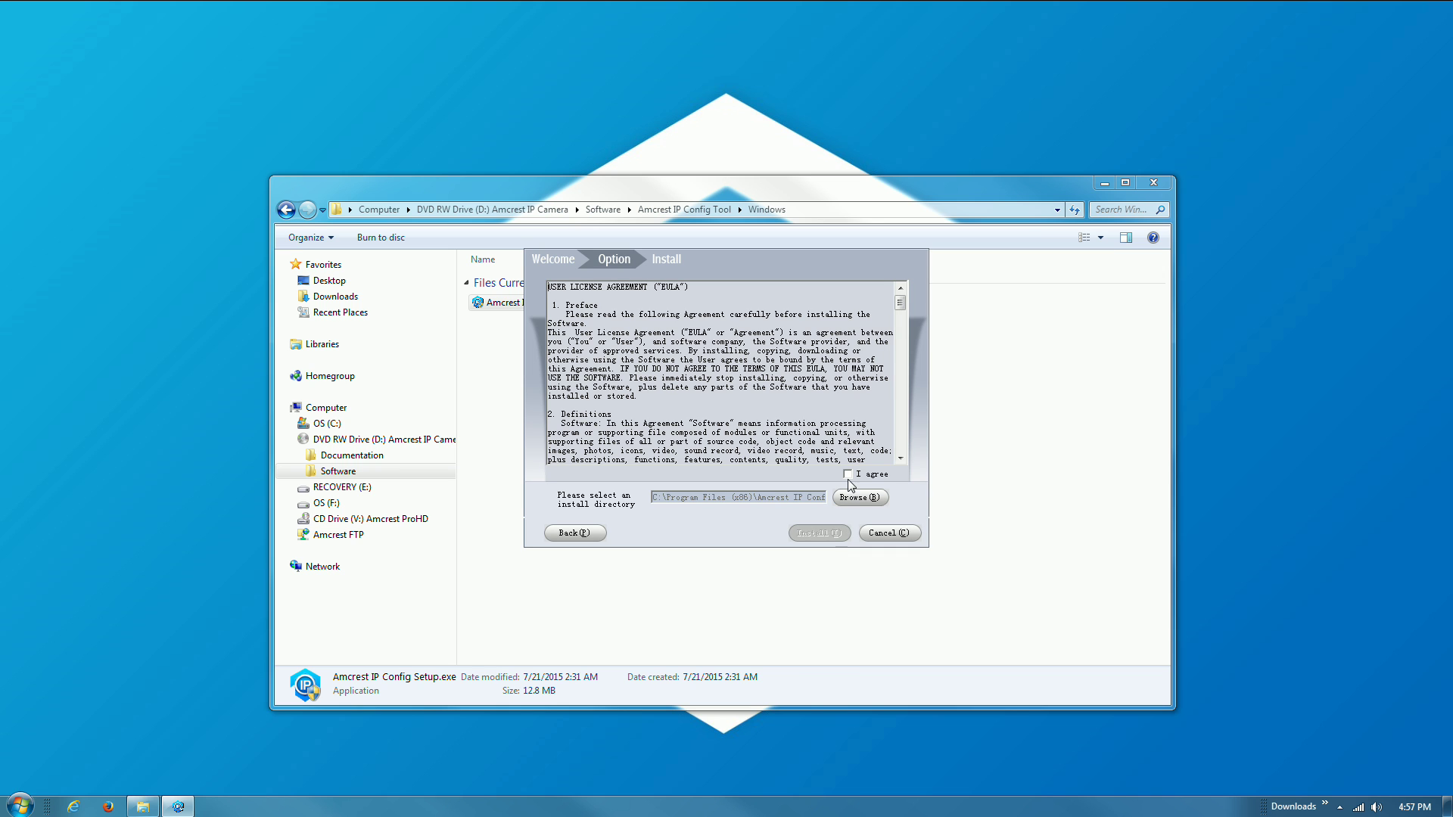
{"action": "left_click", "coordinate": [847, 474]}
{"action": "left_click", "coordinate": [842, 534]}
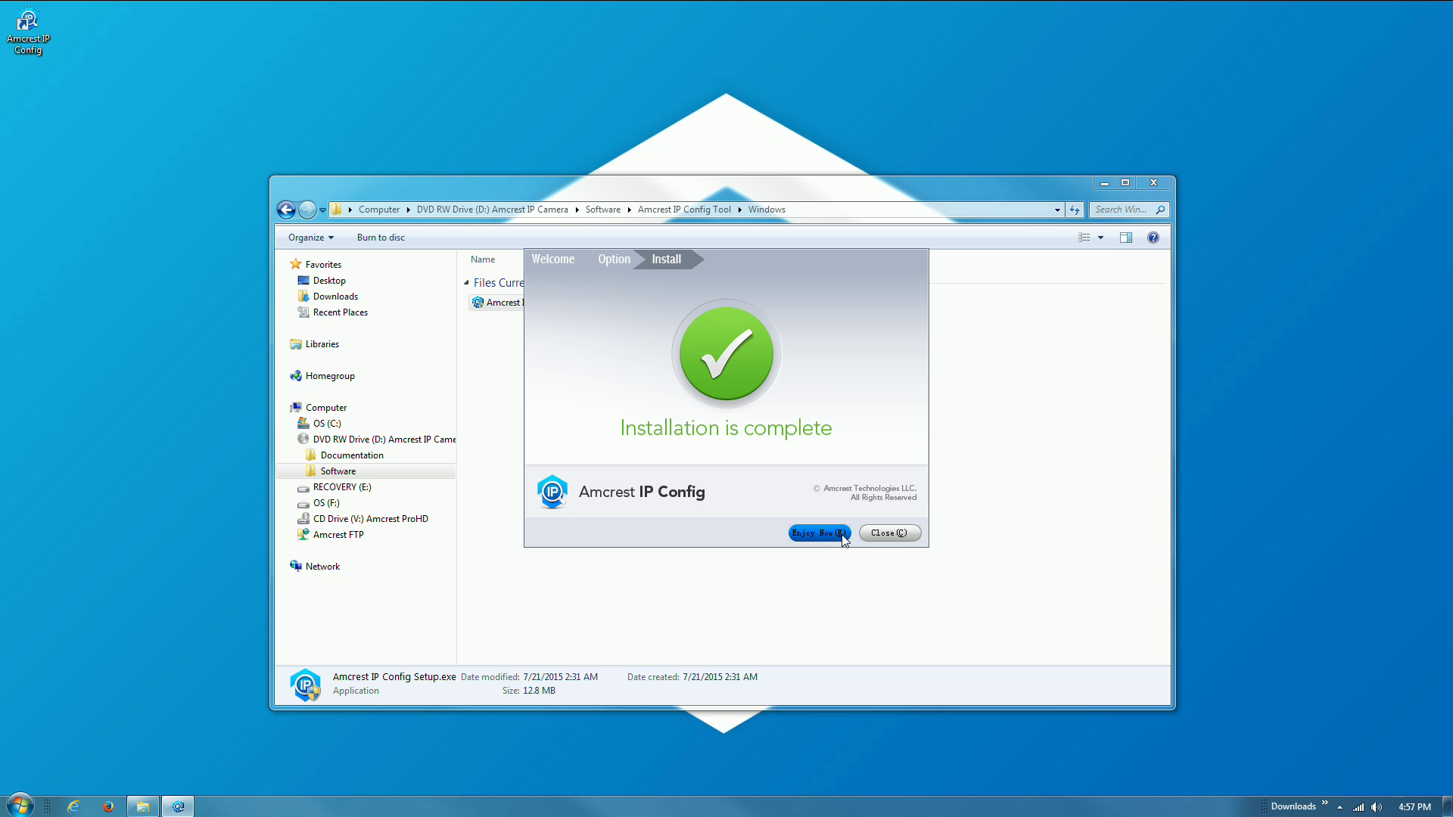
{"action": "left_click", "coordinate": [842, 534]}
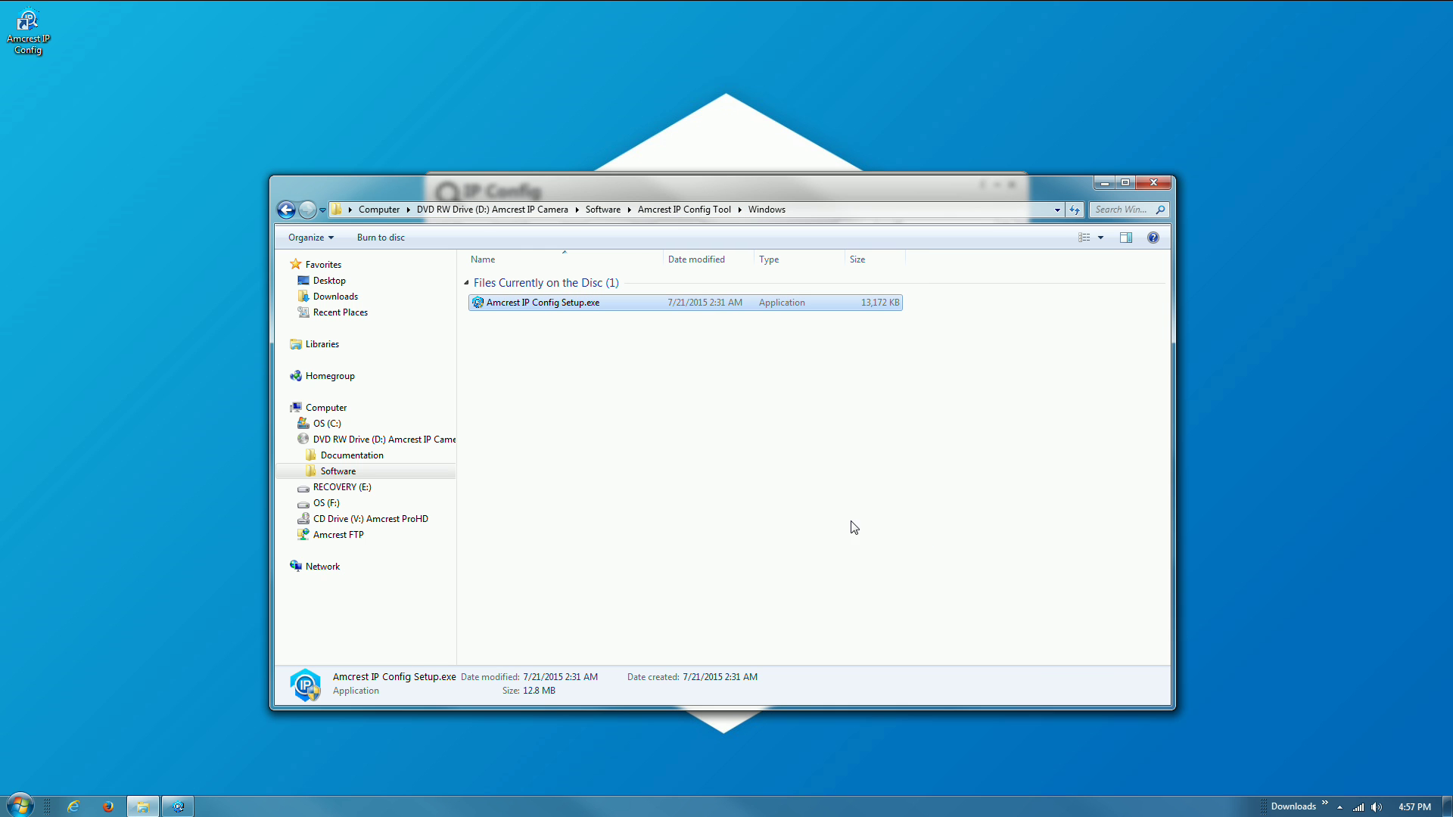
{"action": "left_click", "coordinate": [1153, 184]}
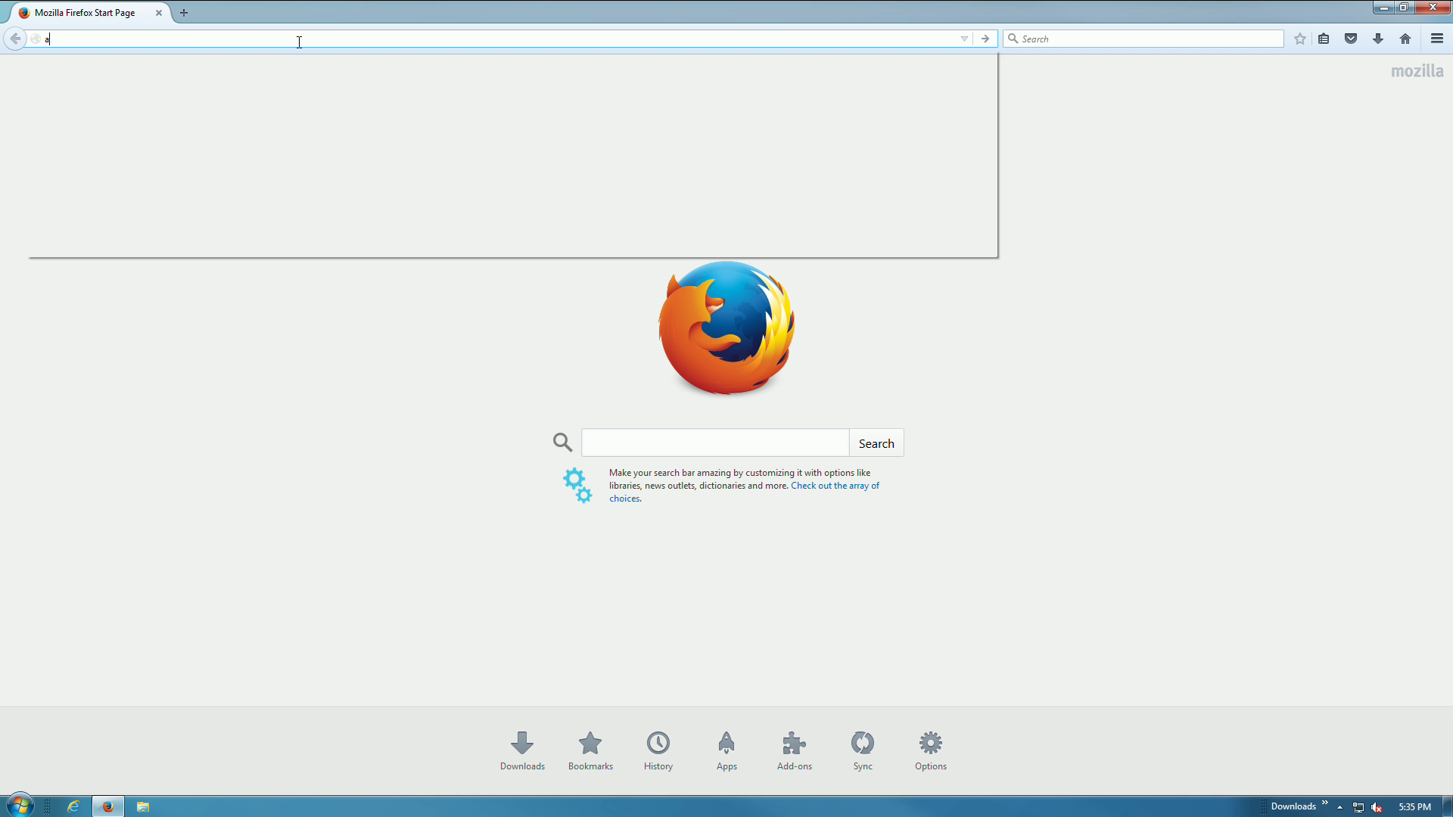
- Load amcrest.com/firmware in Firefox and scroll to the IP Cameras table showing No Update Available
{"action": "type", "text": "mcrest.com"}
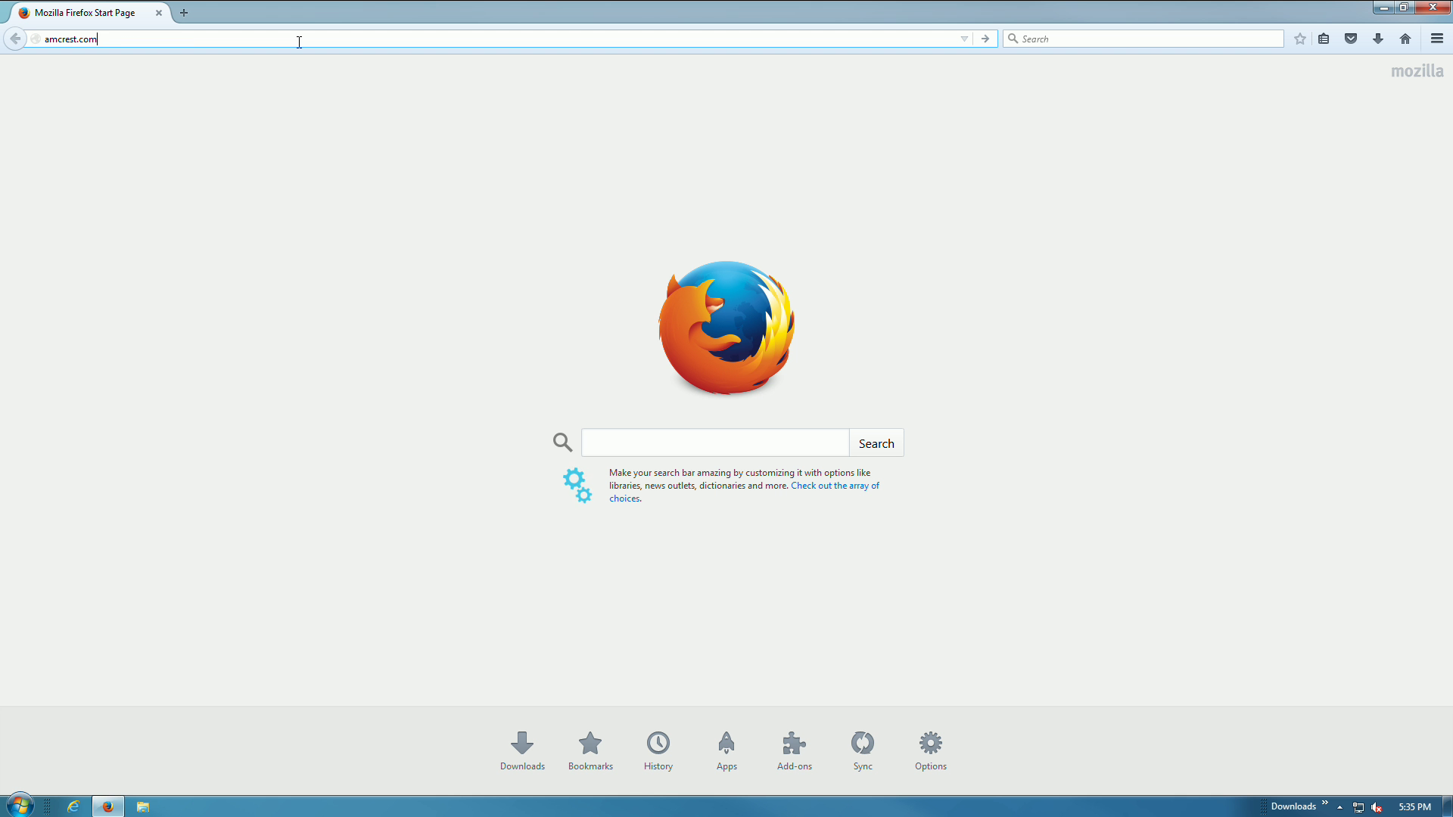
{"action": "type", "text": "/firmware"}
{"action": "key", "text": "Return"}
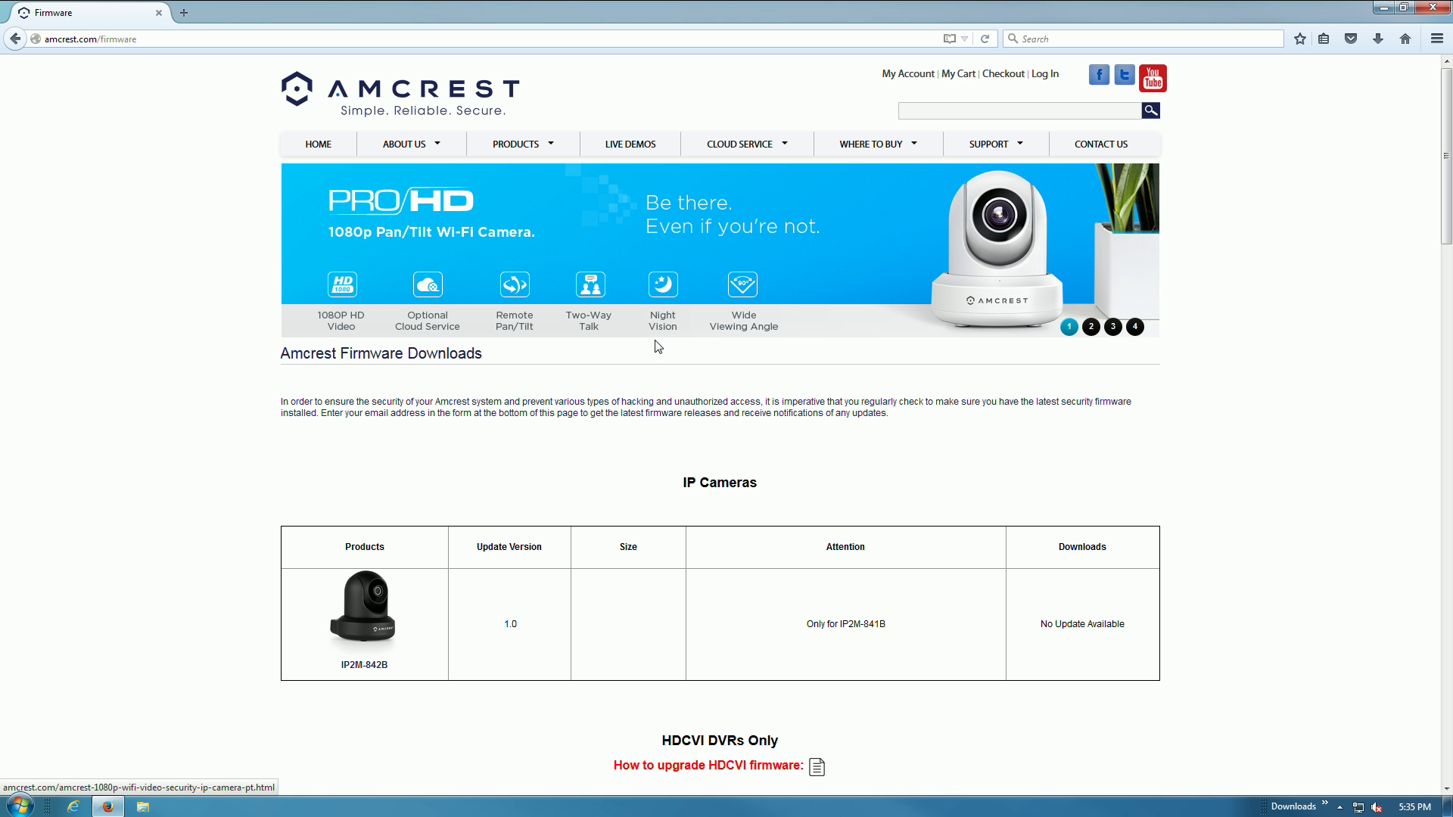
{"action": "scroll", "coordinate": [882, 487], "scroll_direction": "down", "scroll_amount": 6}
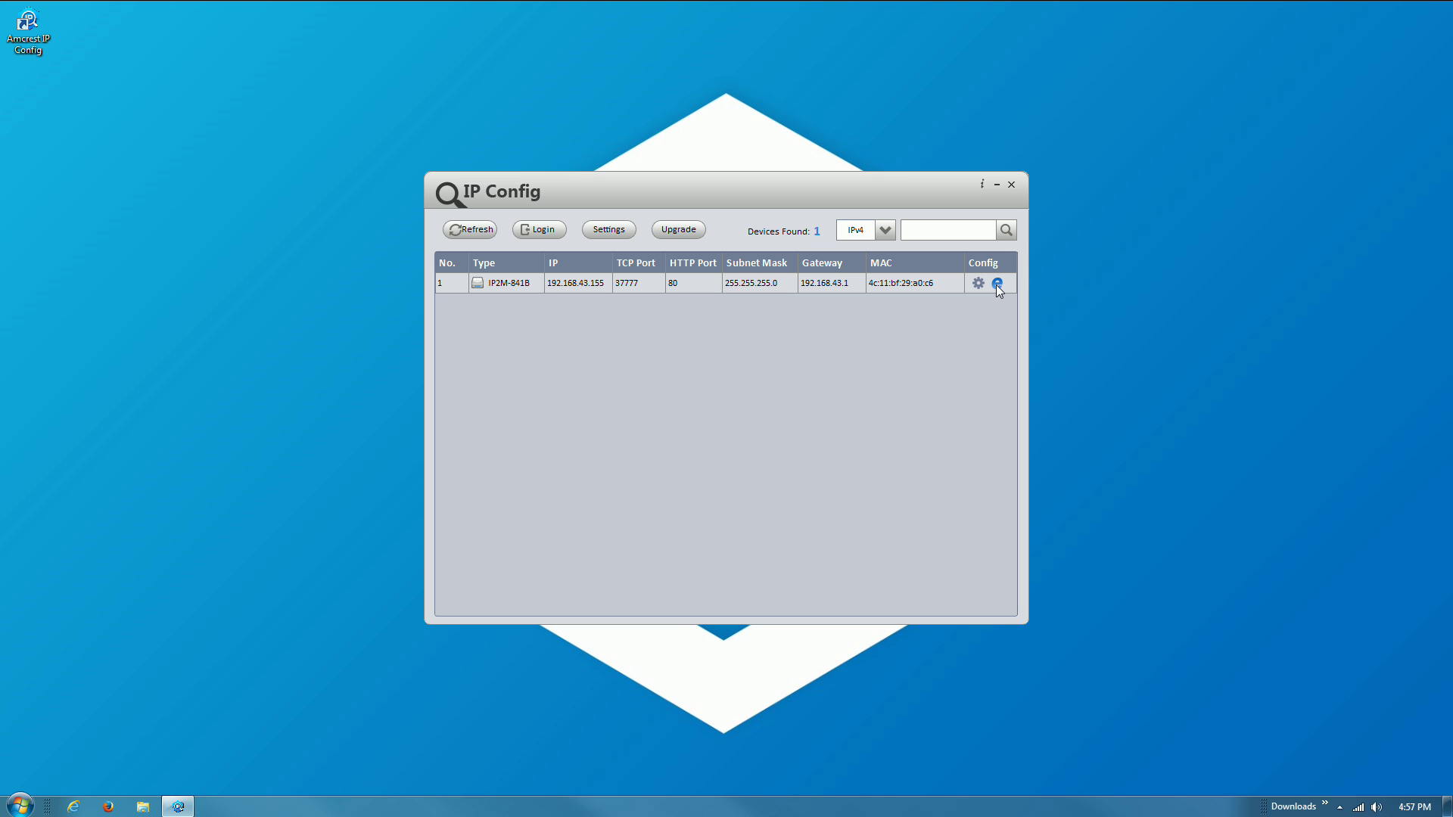
- Open the camera's web interface from IP Config, maximize the browser, and log in as admin
{"action": "left_click", "coordinate": [997, 284]}
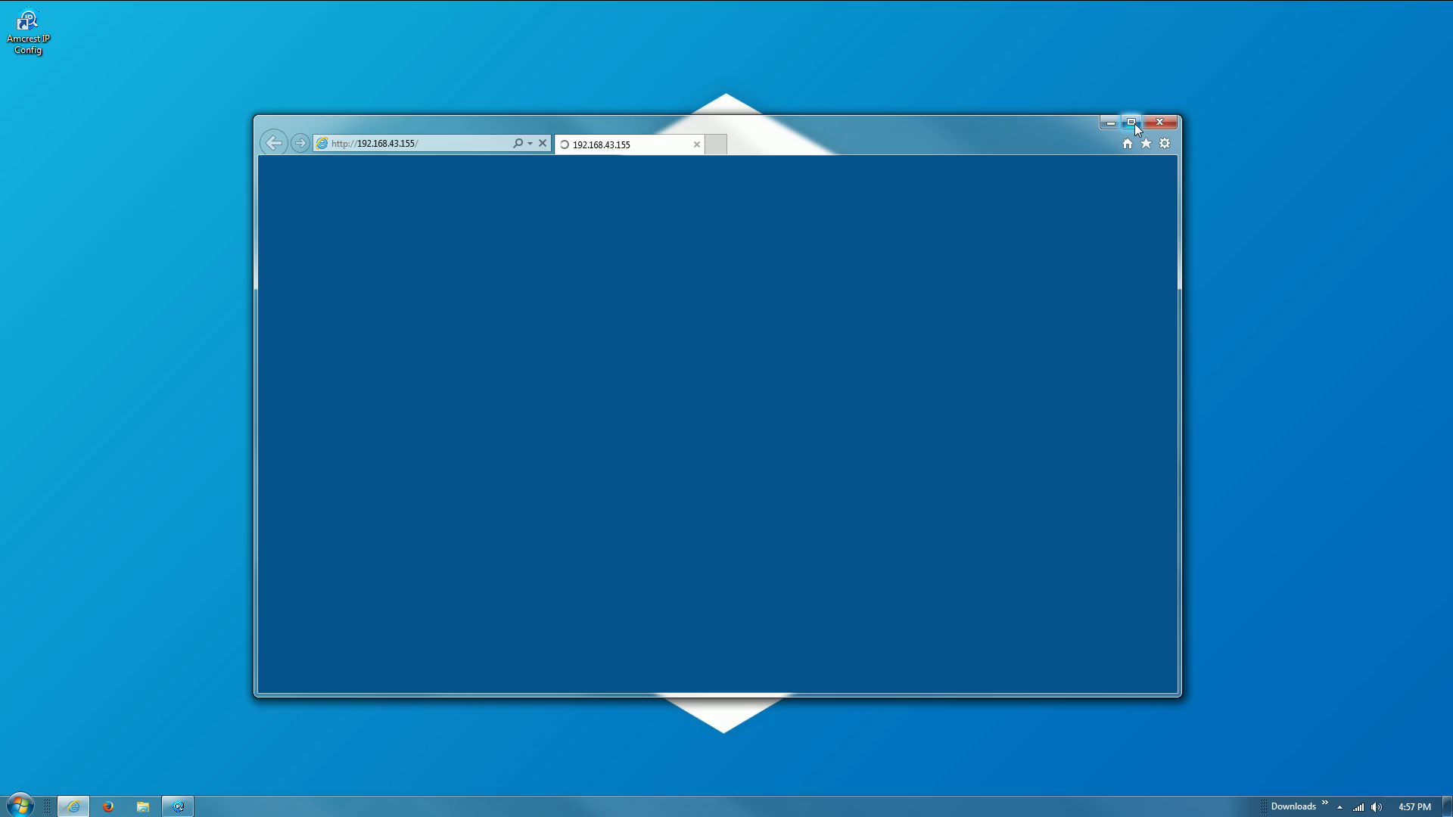
{"action": "left_click", "coordinate": [1132, 124]}
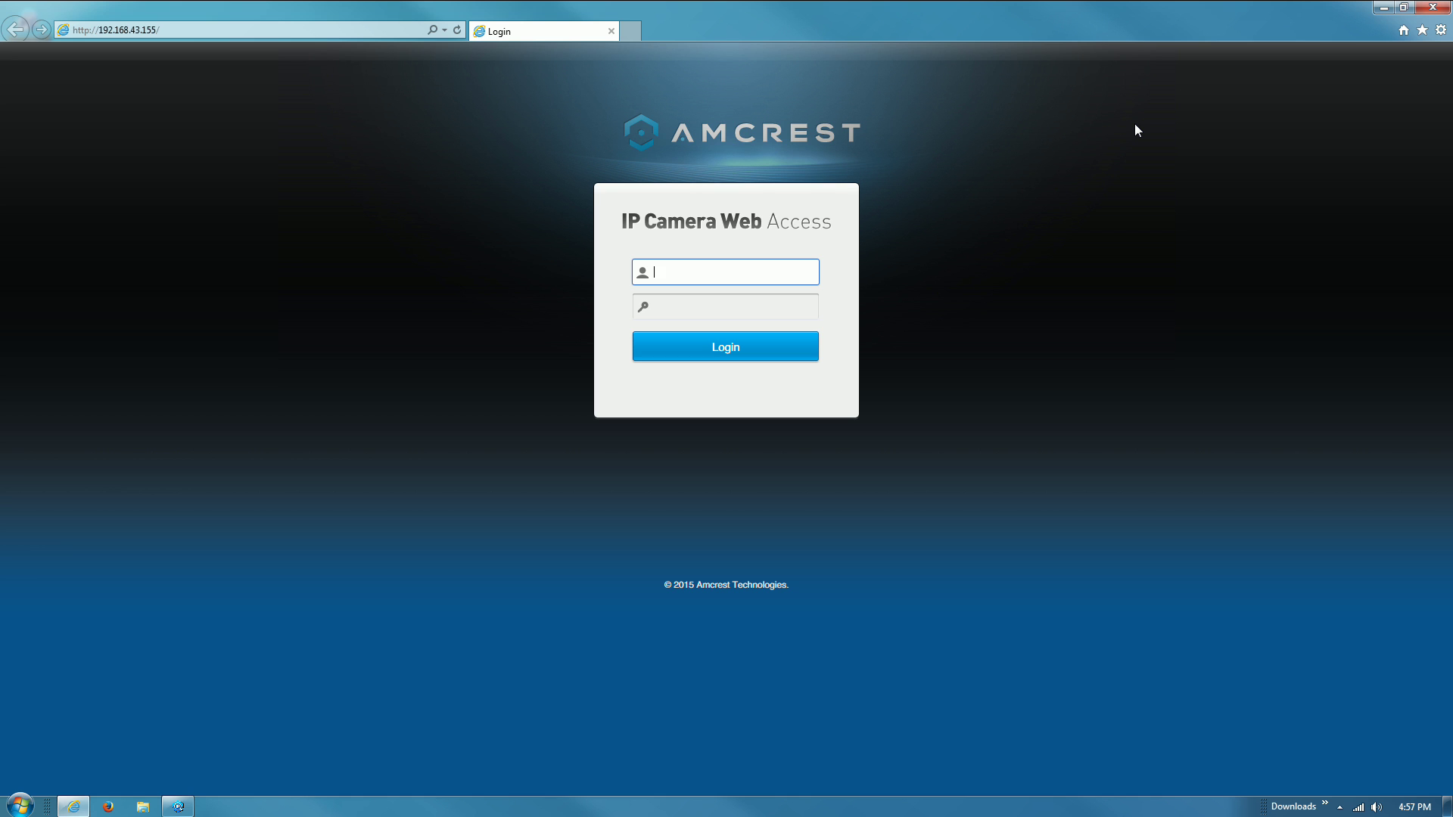
{"action": "type", "text": "admin"}
{"action": "key", "text": "Tab"}
{"action": "type", "text": "admin"}
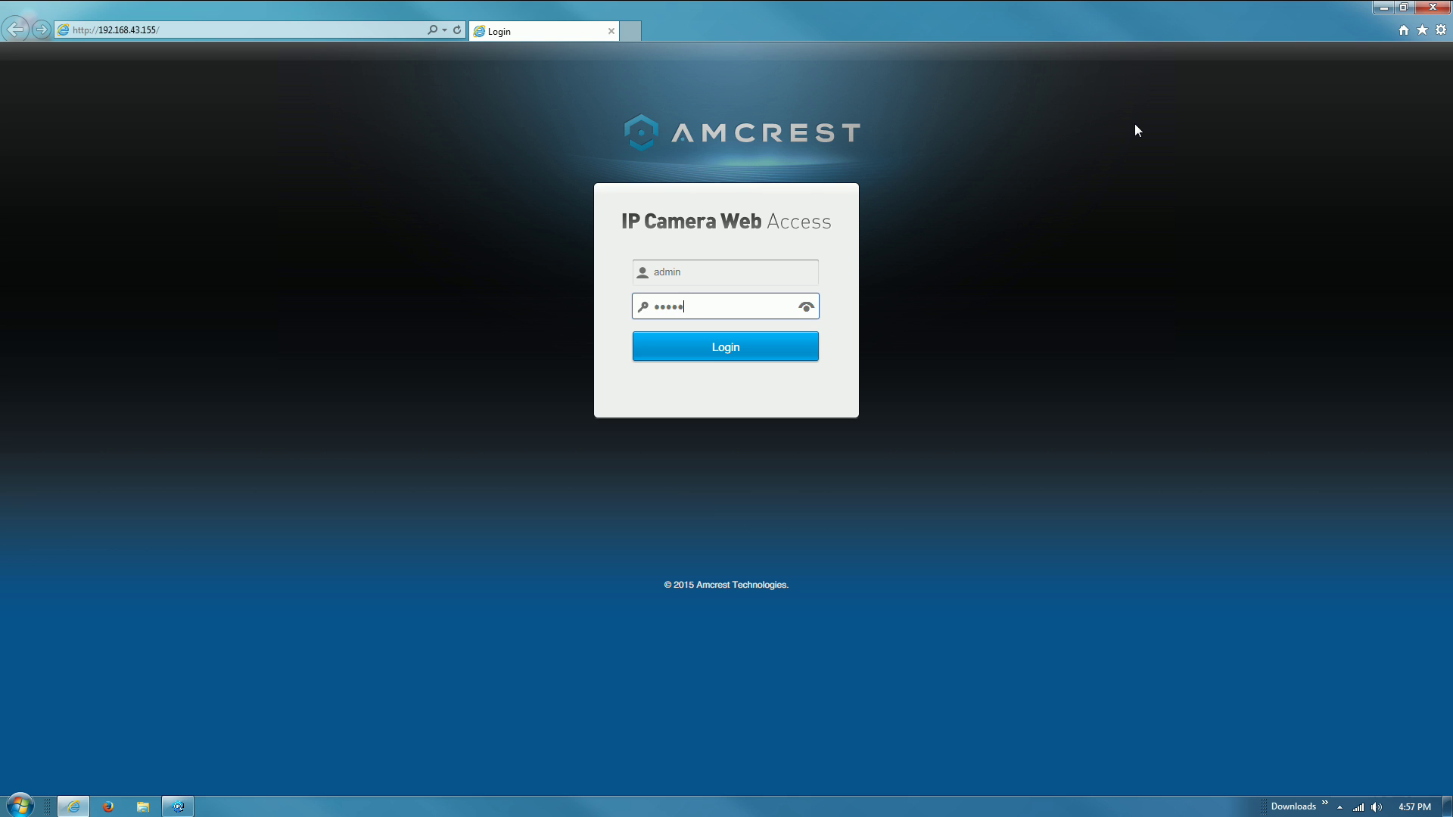
{"action": "key", "text": "Return"}
- Enter and confirm a new admin password
{"action": "type", "text": "123456"}
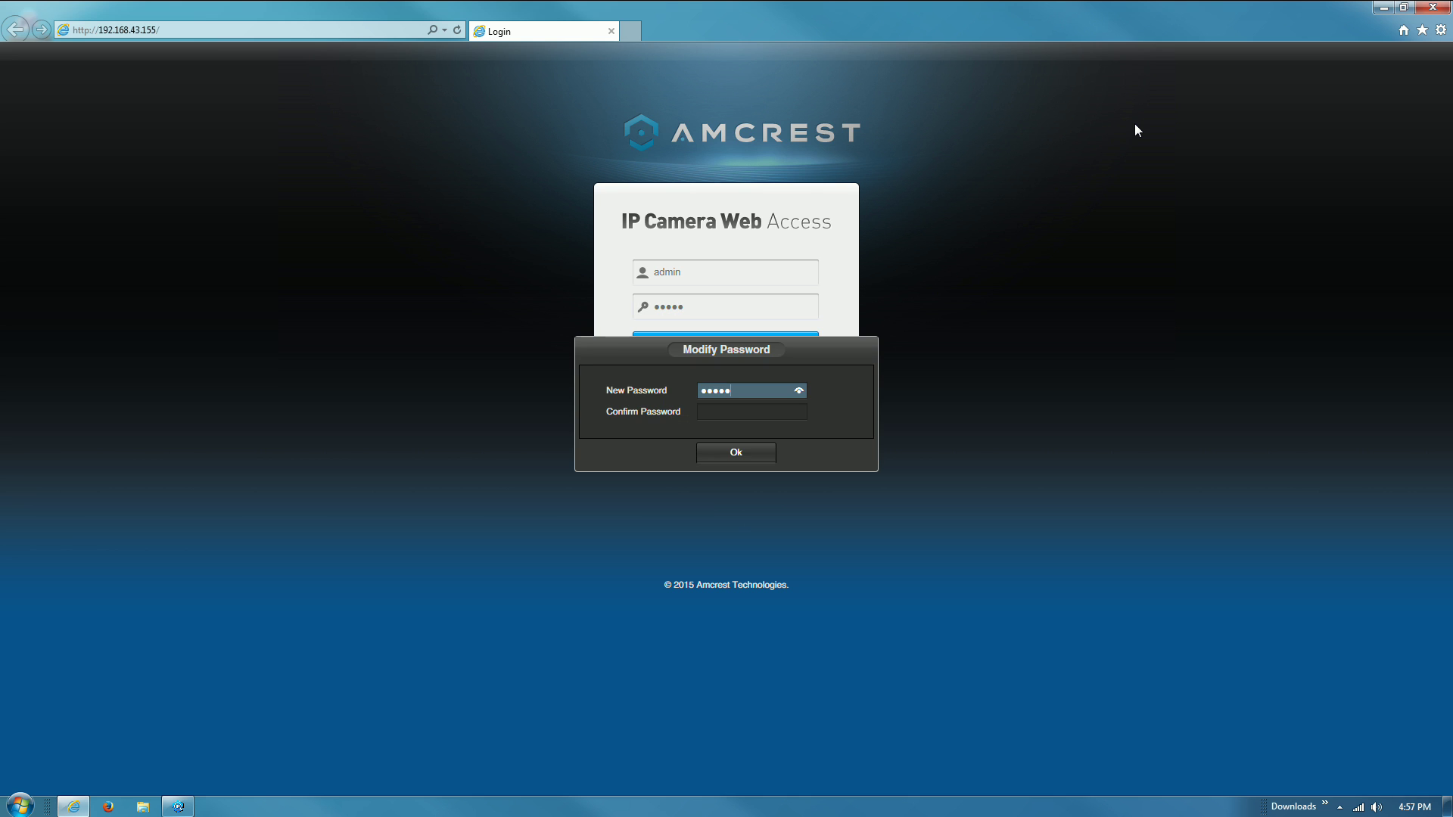
{"action": "key", "text": "Tab"}
{"action": "type", "text": "12345"}
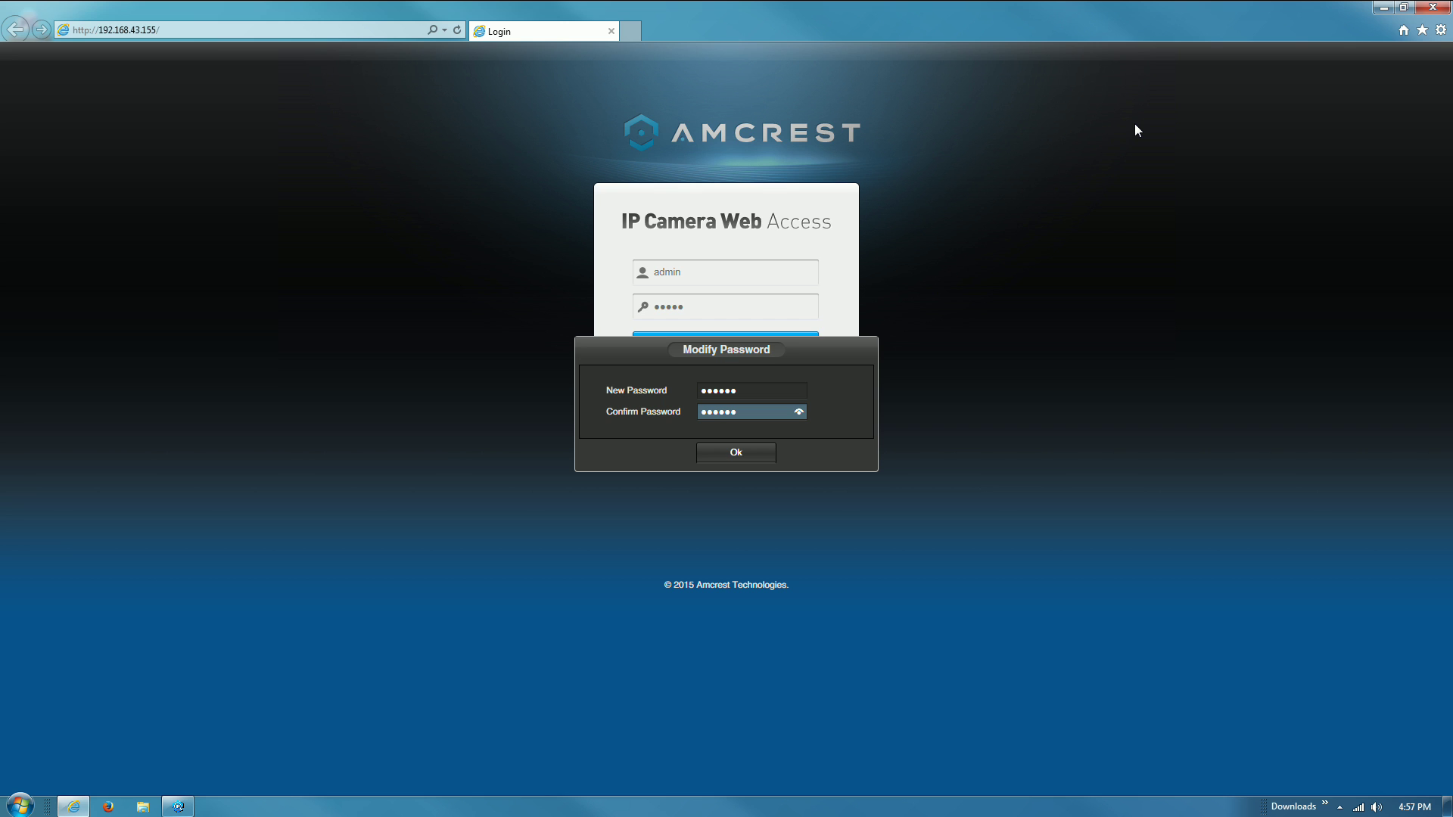
{"action": "left_click", "coordinate": [759, 457]}
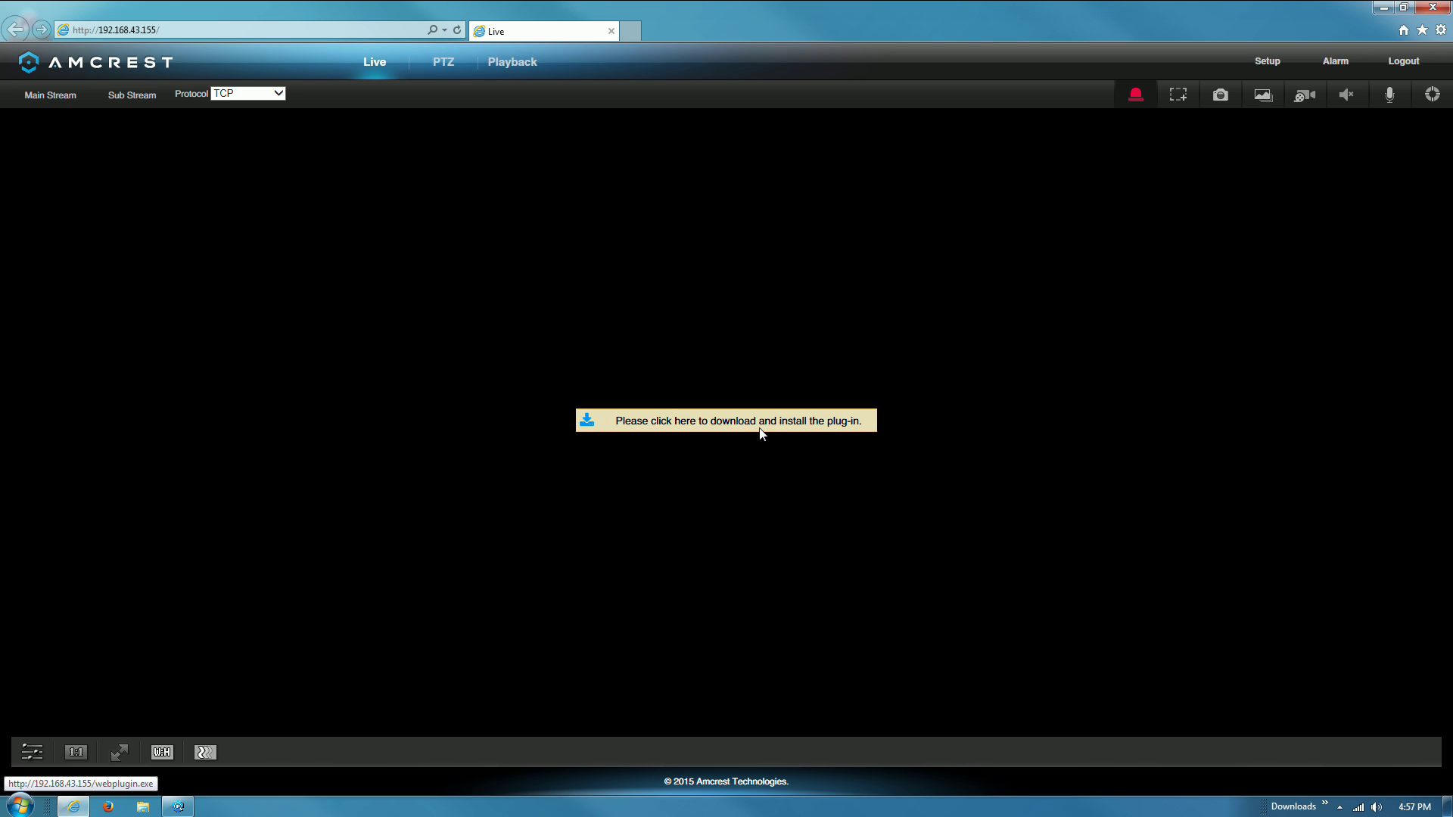
- Install the webplugin.exe plug-in and switch the live office video's stream
{"action": "left_click", "coordinate": [758, 426]}
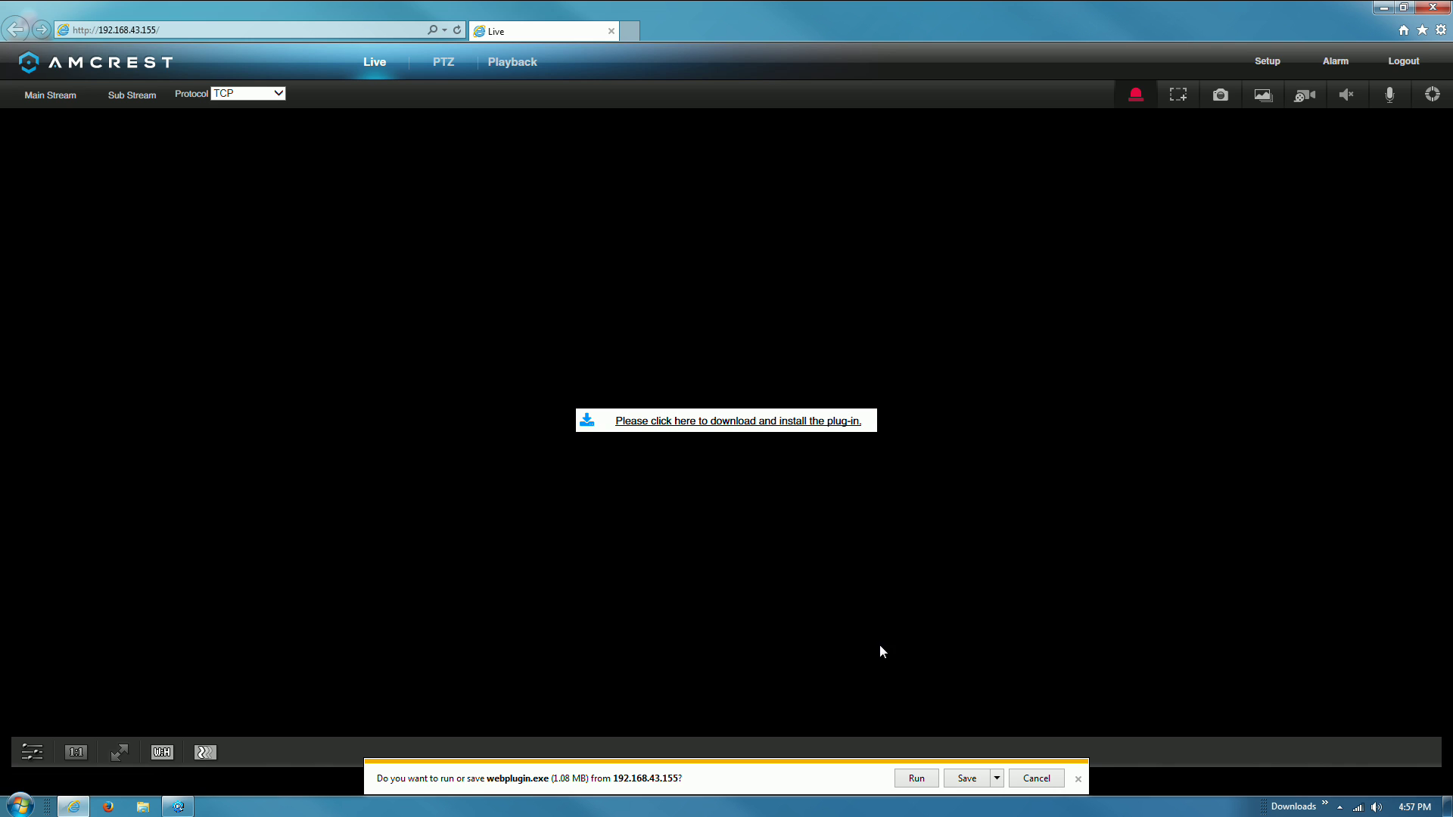
{"action": "left_click", "coordinate": [916, 778]}
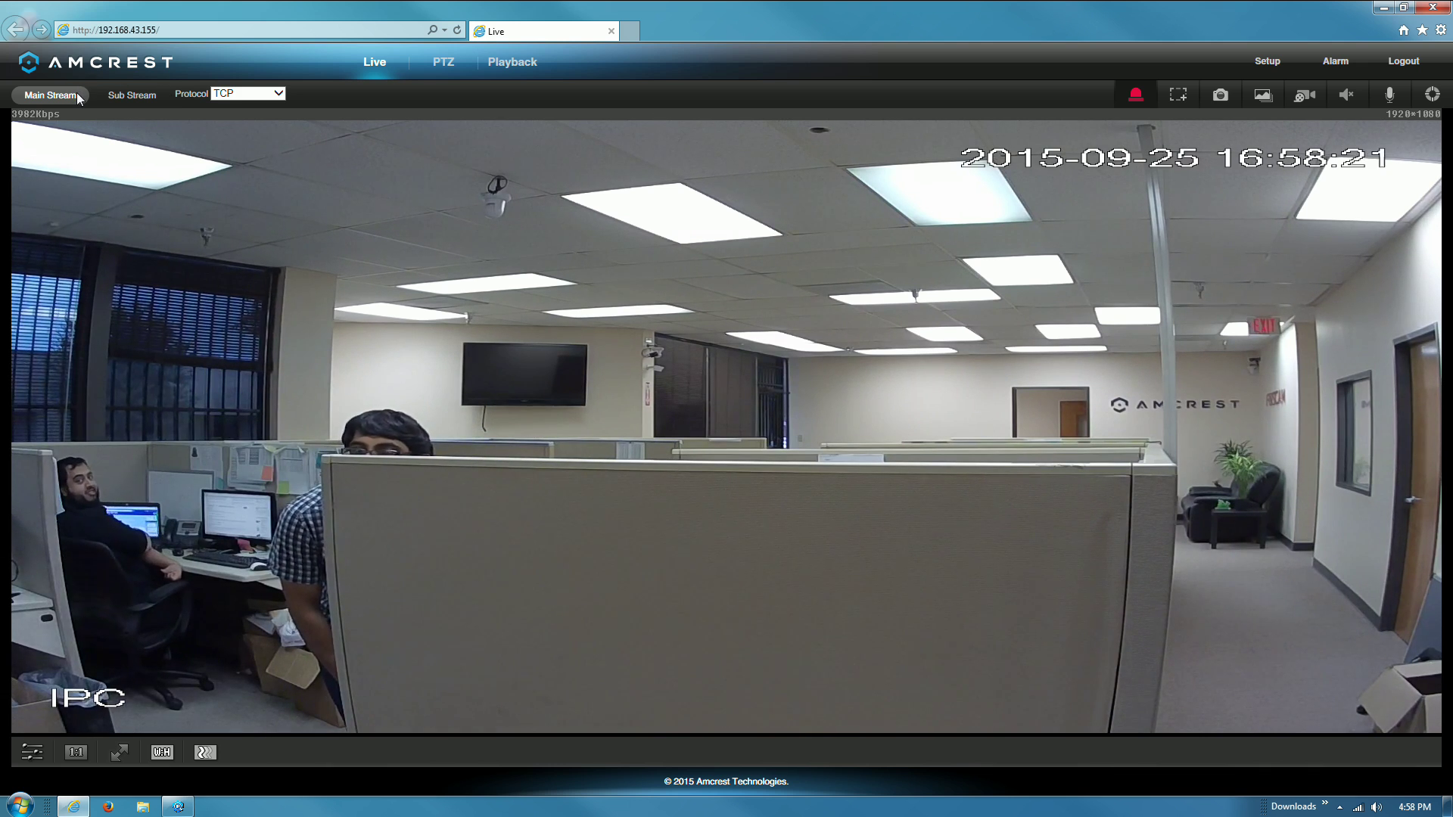
{"action": "left_click", "coordinate": [168, 95]}
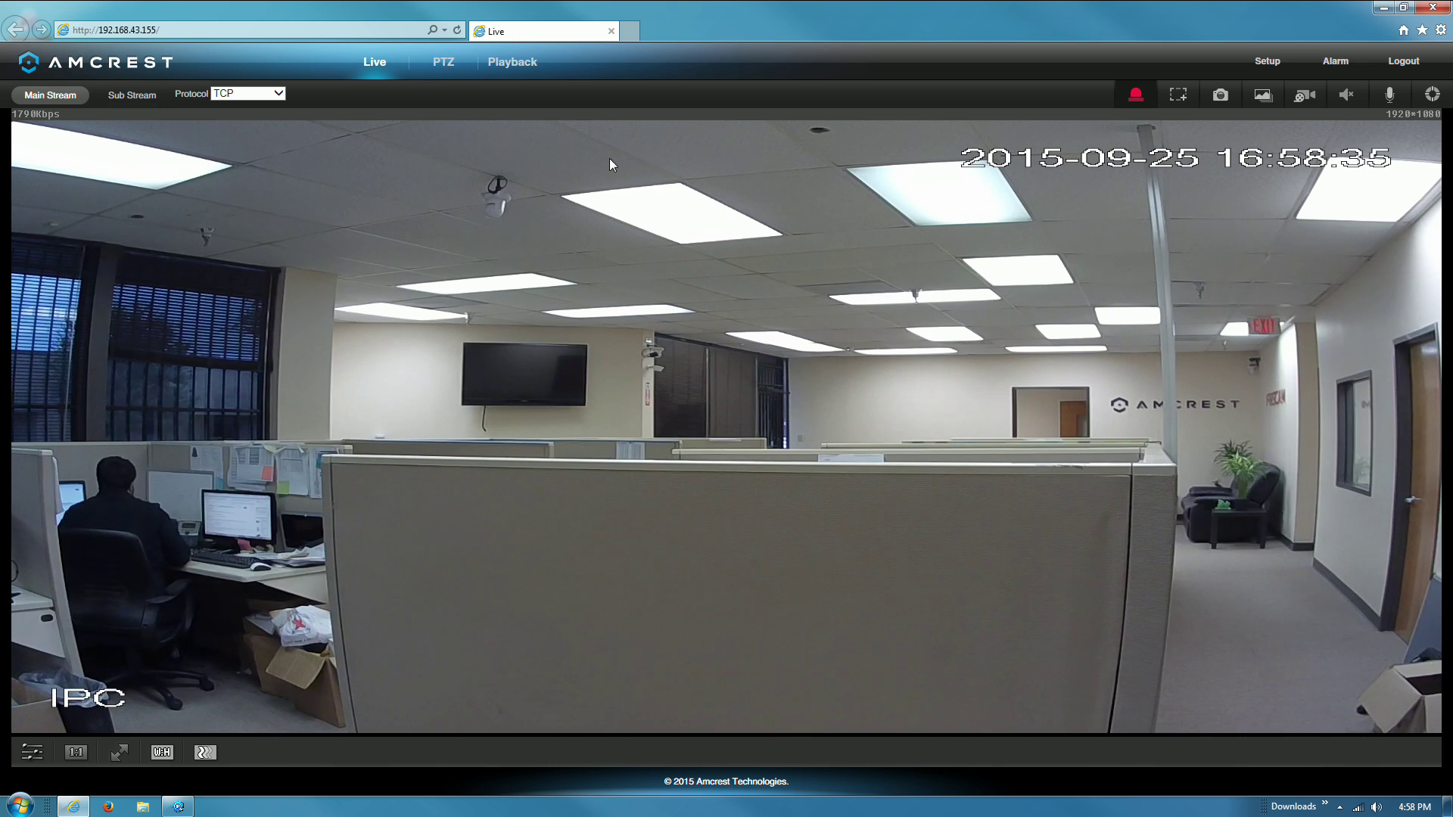
{"action": "left_click", "coordinate": [1434, 94]}
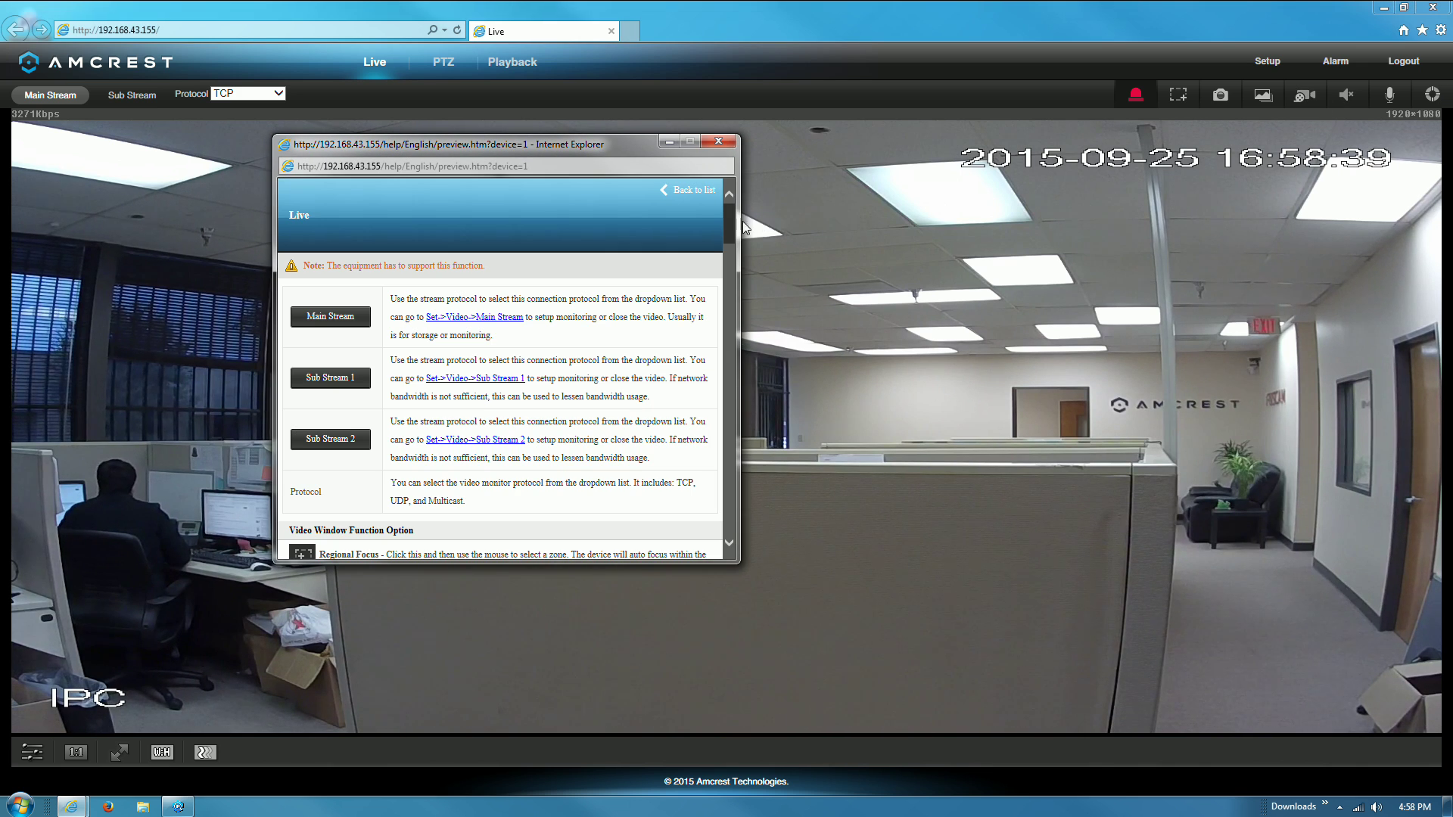
{"action": "mouse_move", "coordinate": [728, 215]}
{"action": "left_mouse_down"}
{"action": "mouse_move", "coordinate": [728, 516]}
{"action": "mouse_move", "coordinate": [744, 339]}
{"action": "mouse_move", "coordinate": [736, 215]}
{"action": "left_mouse_up"}
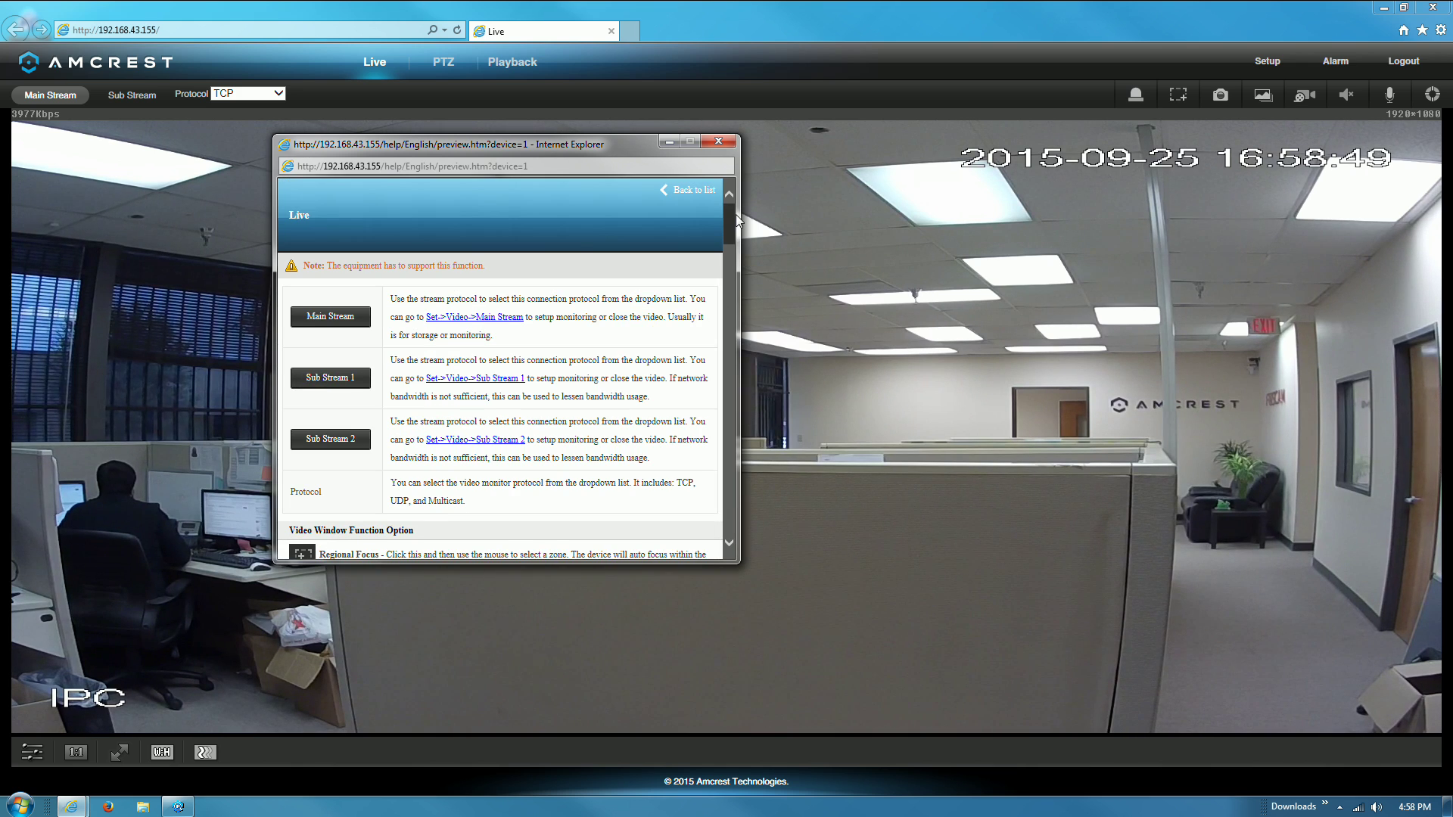
{"action": "left_click", "coordinate": [701, 190]}
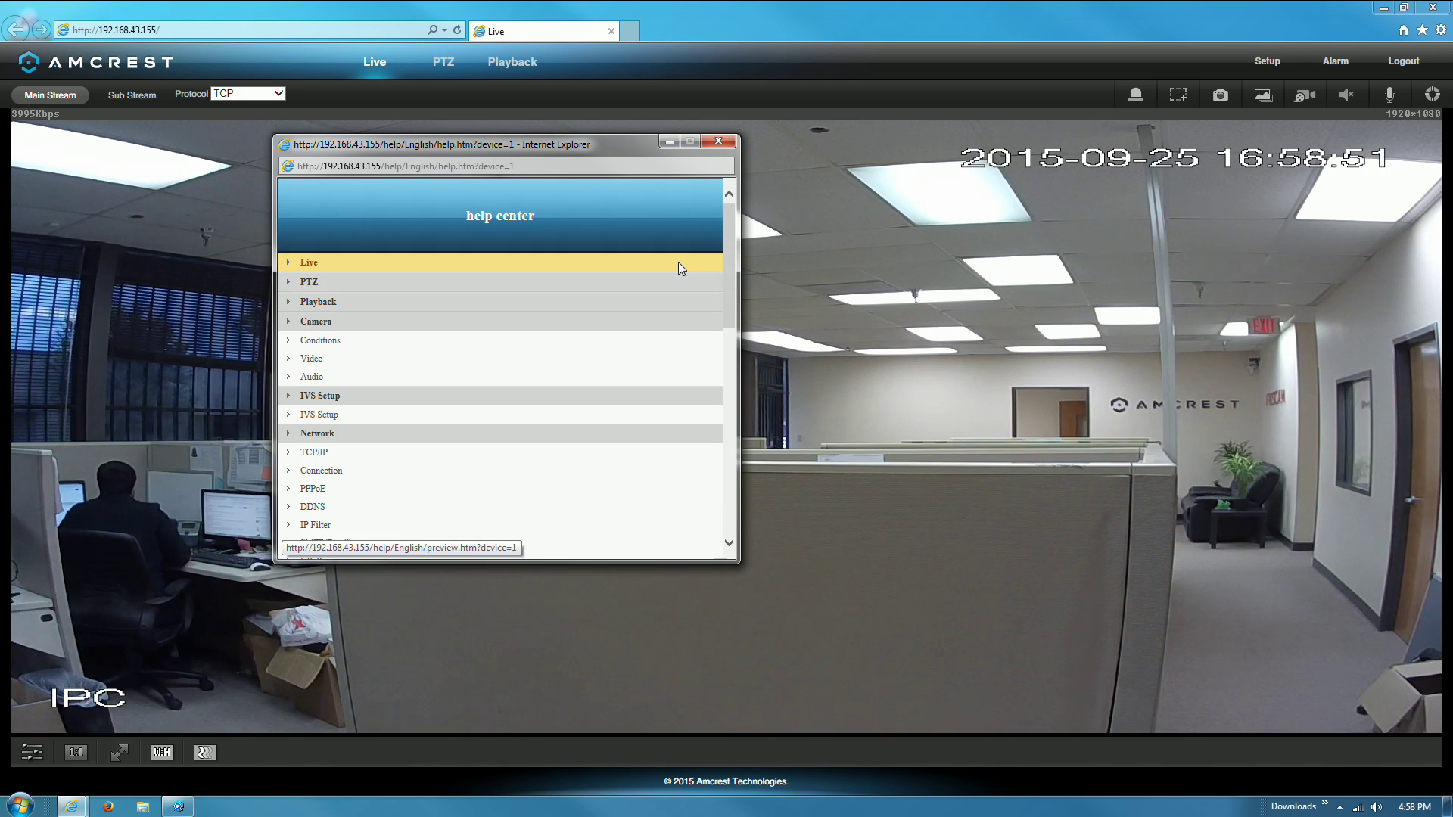
{"action": "scroll", "coordinate": [678, 262], "scroll_direction": "down", "scroll_amount": 3}
{"action": "scroll", "coordinate": [678, 262], "scroll_direction": "down", "scroll_amount": 6}
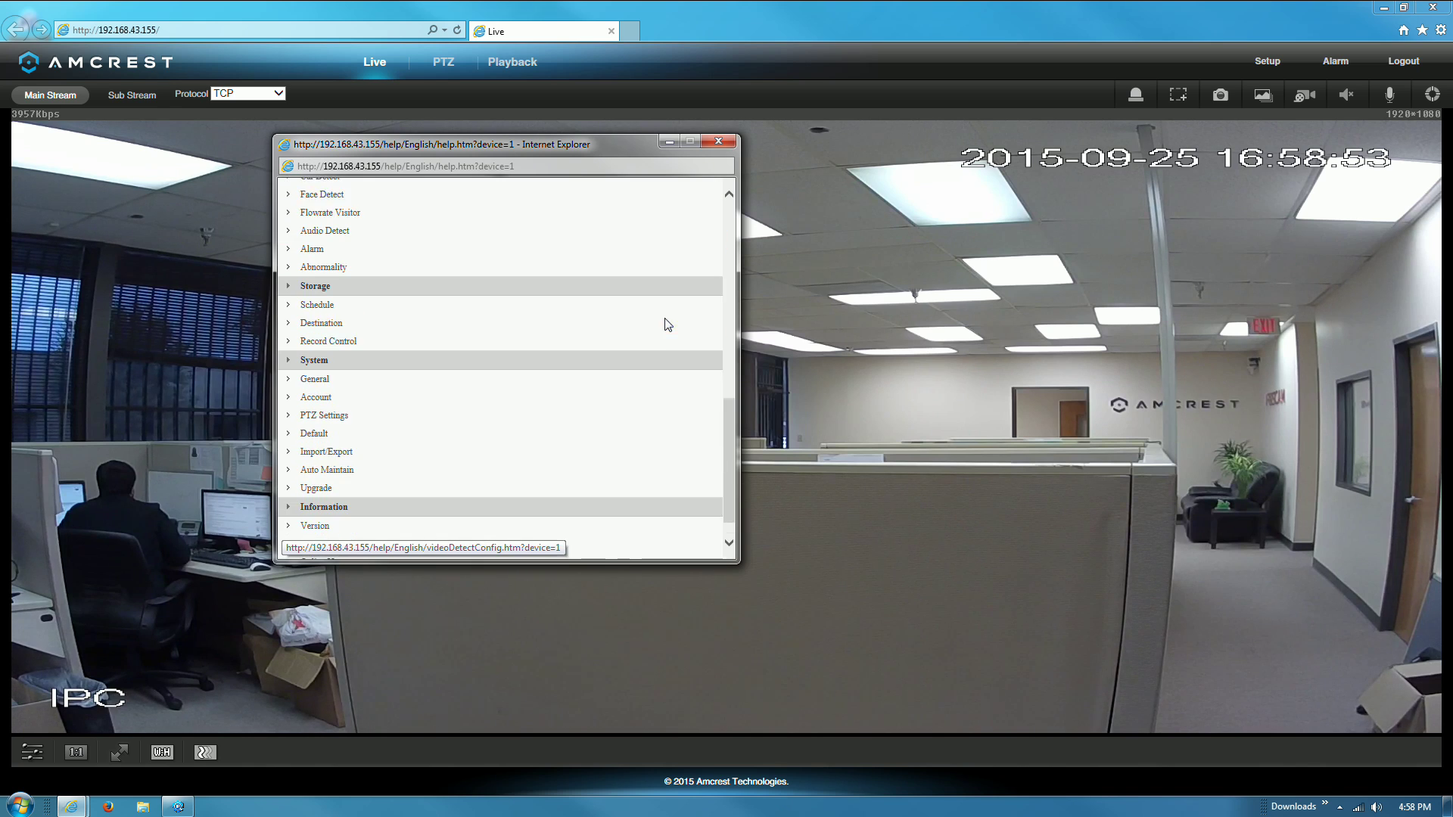
{"action": "left_click", "coordinate": [718, 141]}
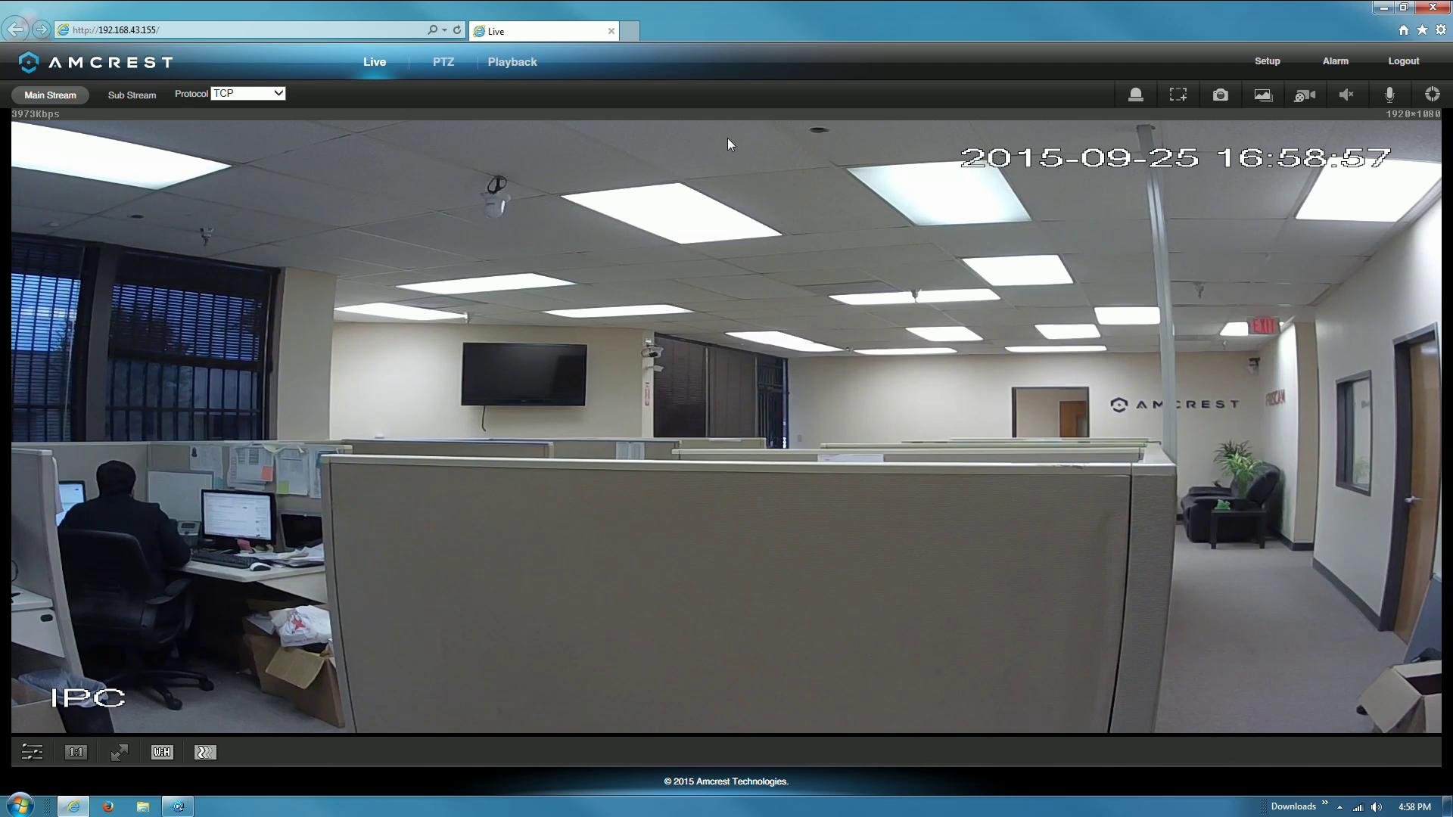
- With the PTZ controls, pan the camera right and back left, setting pan speed to 1
{"action": "left_click", "coordinate": [458, 73]}
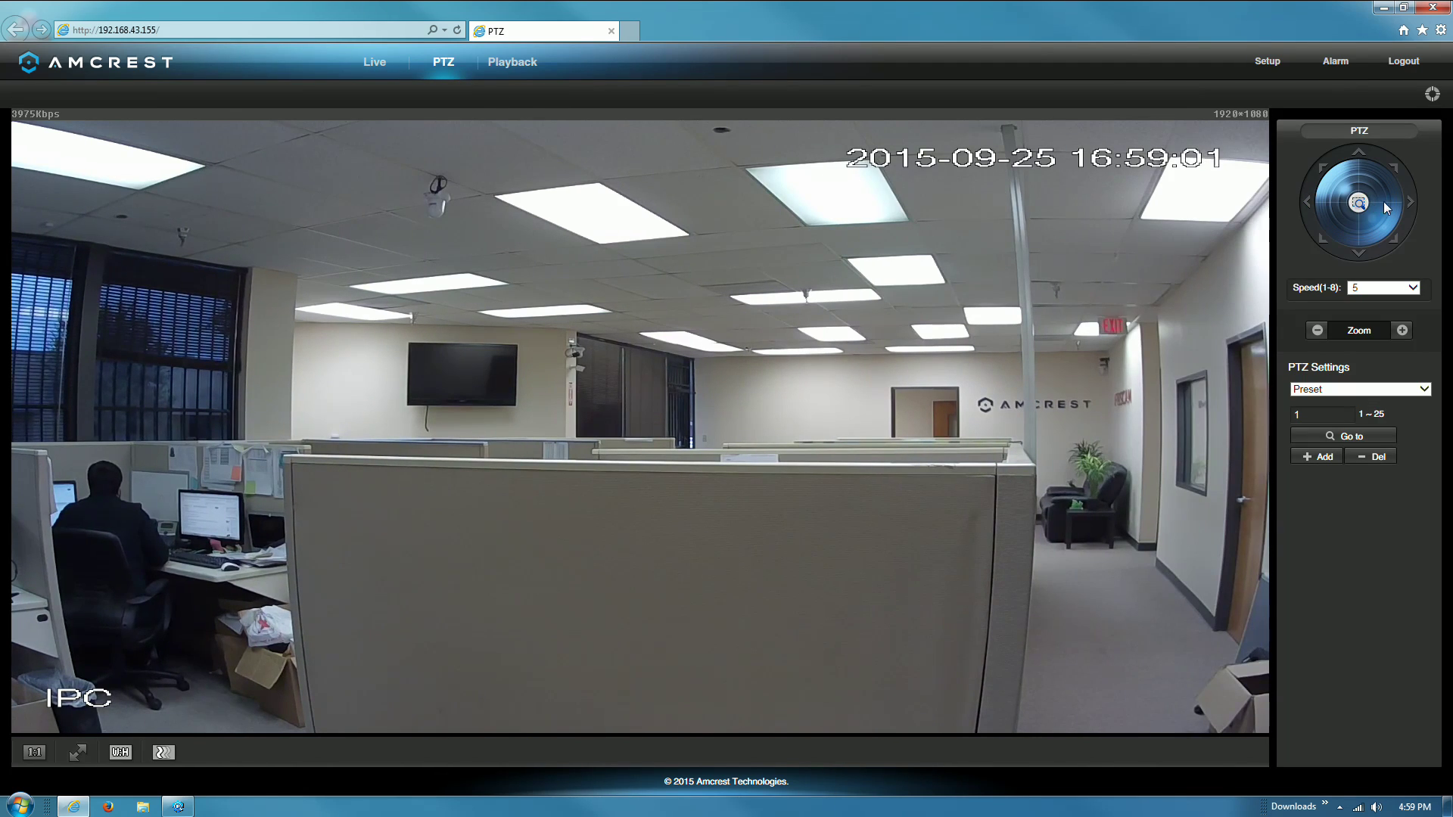
{"action": "left_click", "coordinate": [1410, 205]}
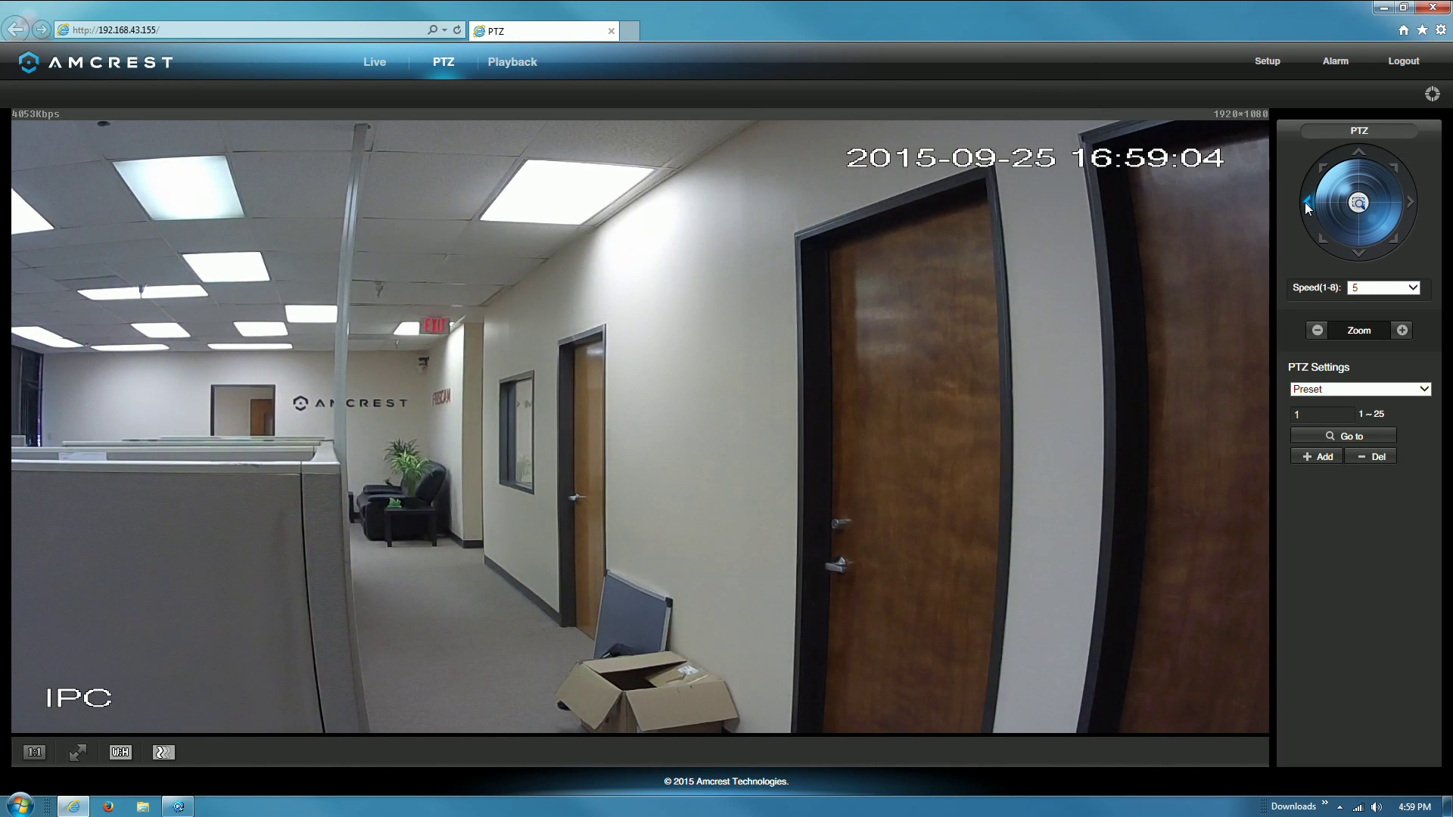
{"action": "left_click", "coordinate": [1304, 202]}
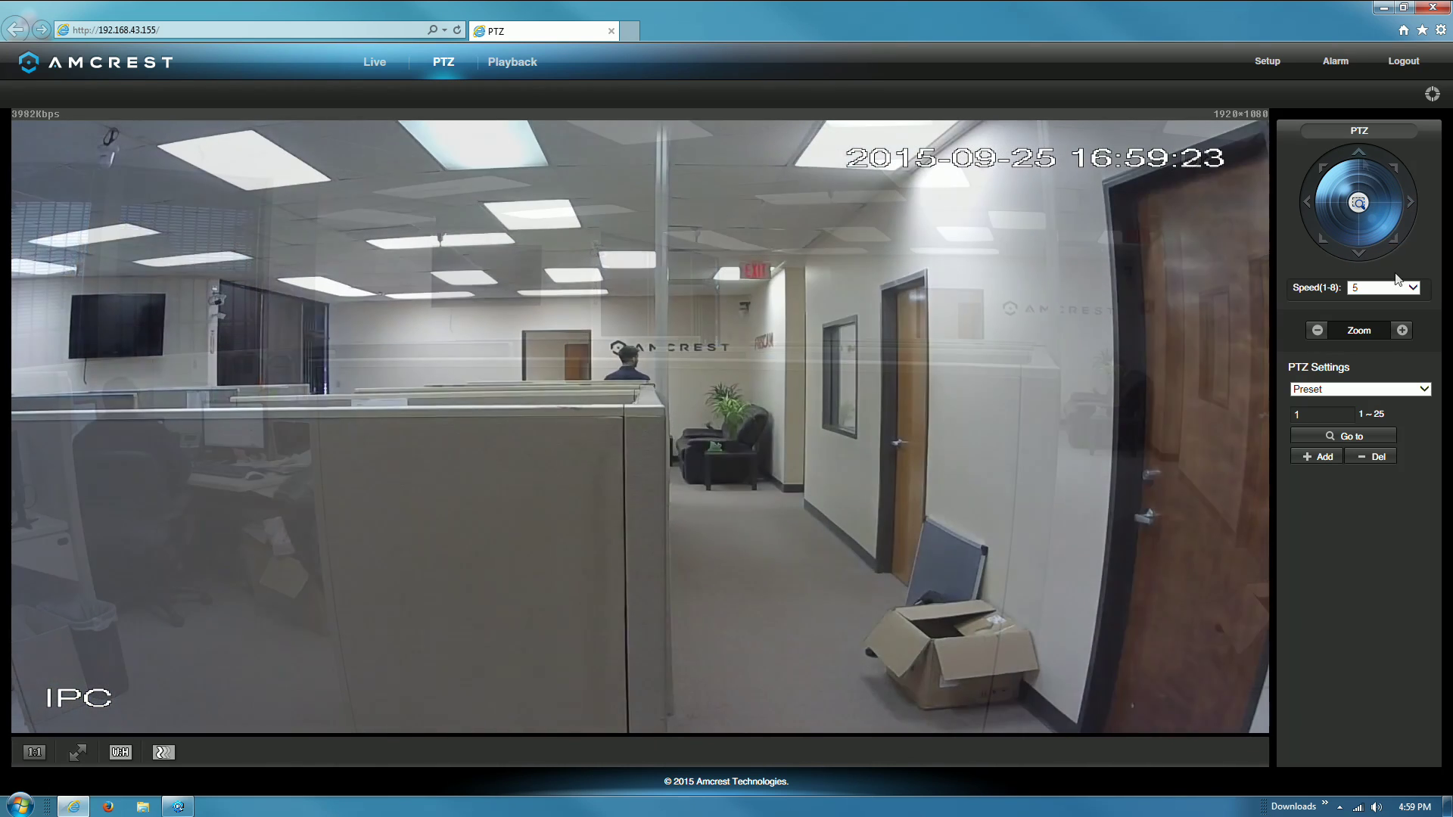
{"action": "left_click", "coordinate": [1401, 287]}
{"action": "left_click", "coordinate": [1376, 239]}
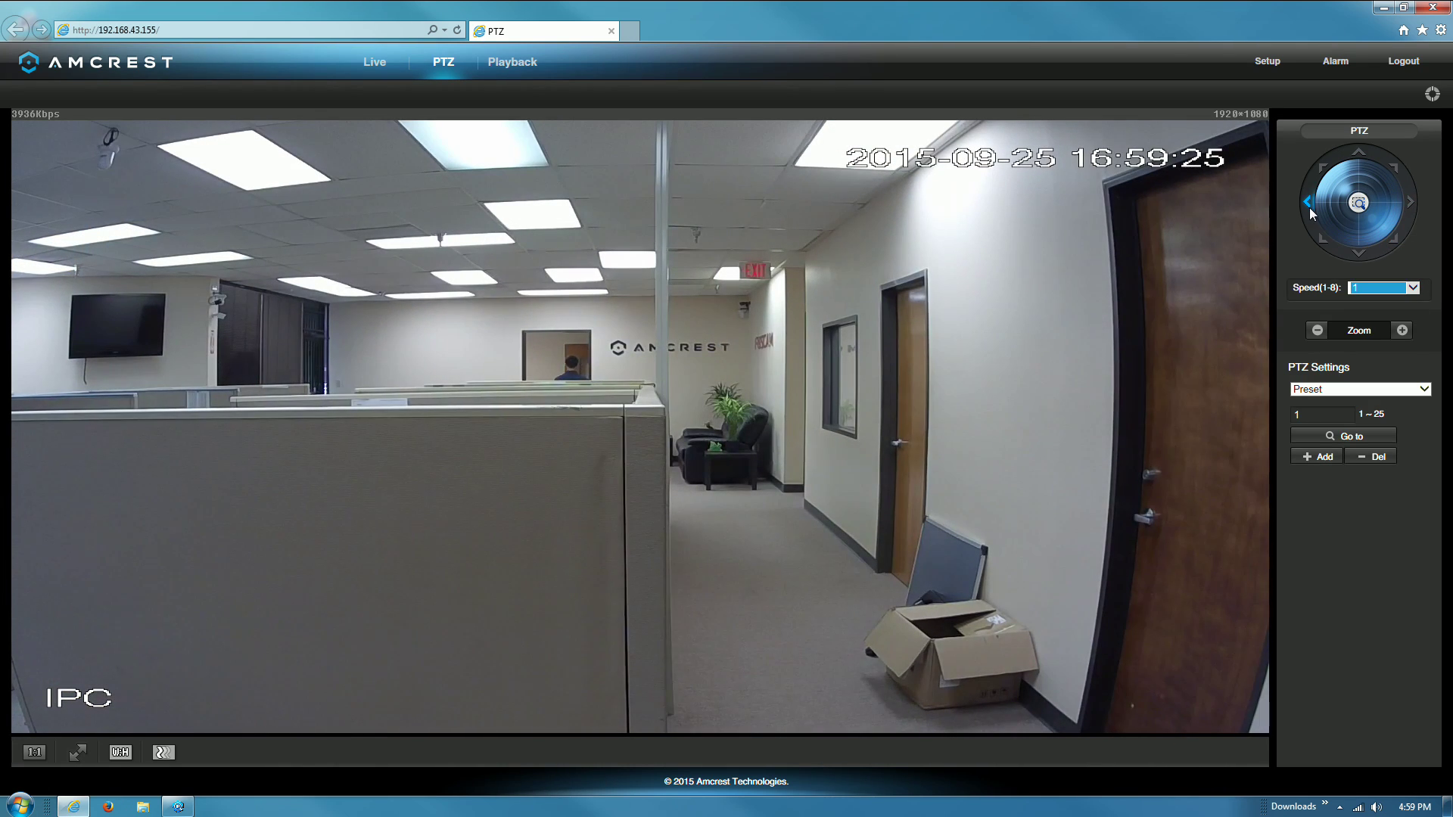
{"action": "left_click", "coordinate": [1310, 207]}
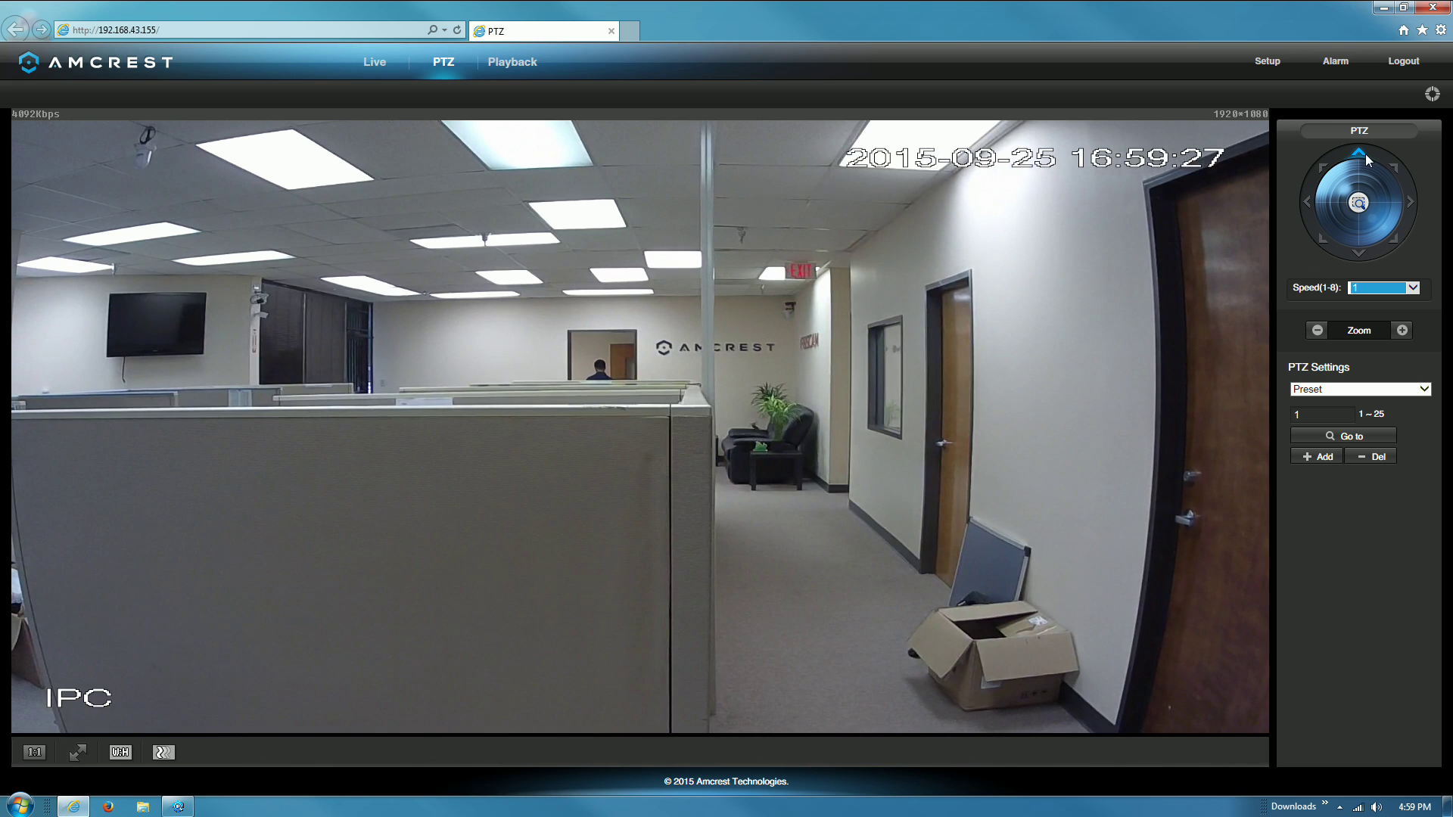
- Tilt up and pan to center the Amcrest logo, zoom out slightly, then go to Playback
{"action": "left_click", "coordinate": [1365, 152]}
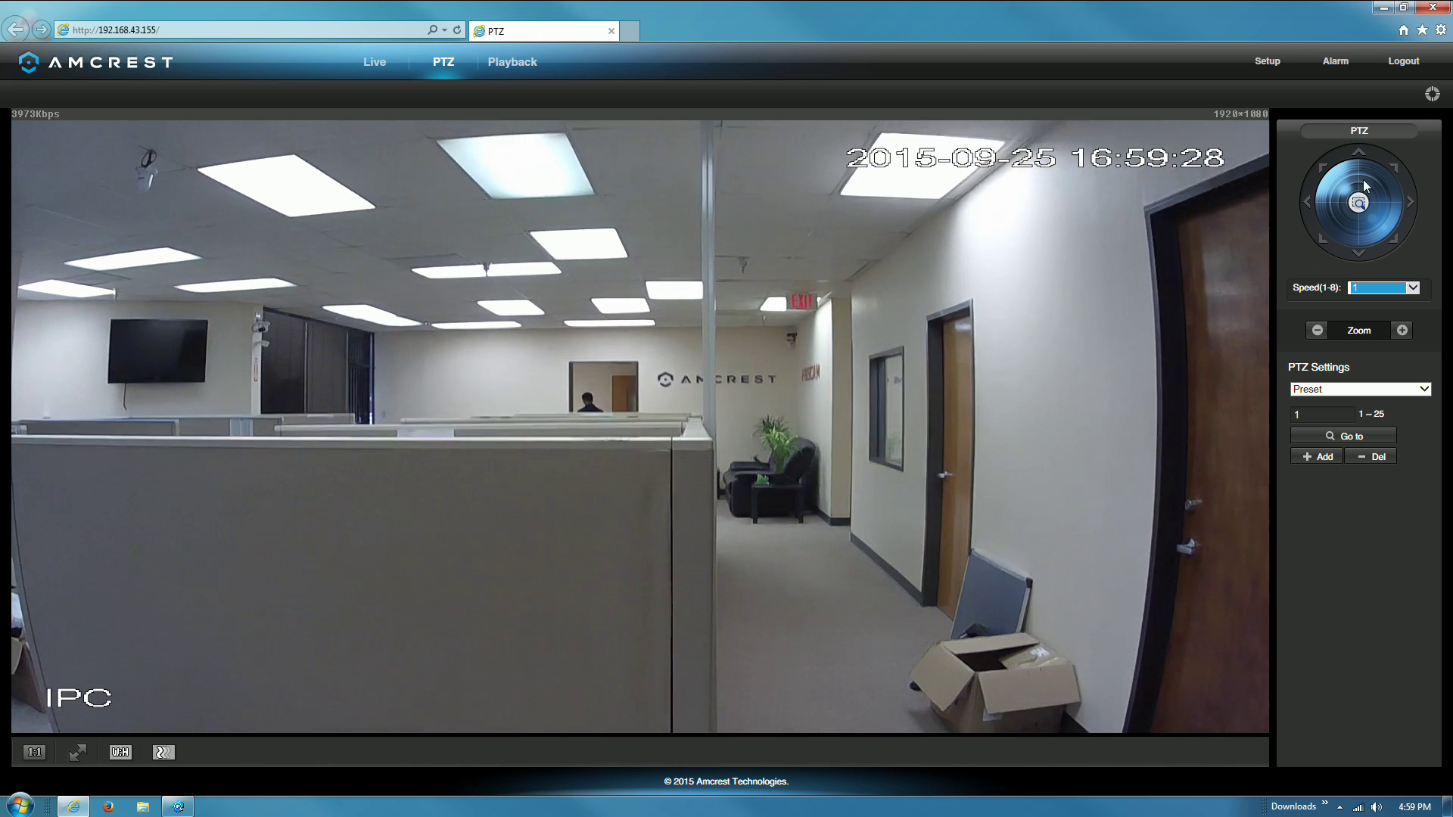
{"action": "left_click", "coordinate": [1401, 332]}
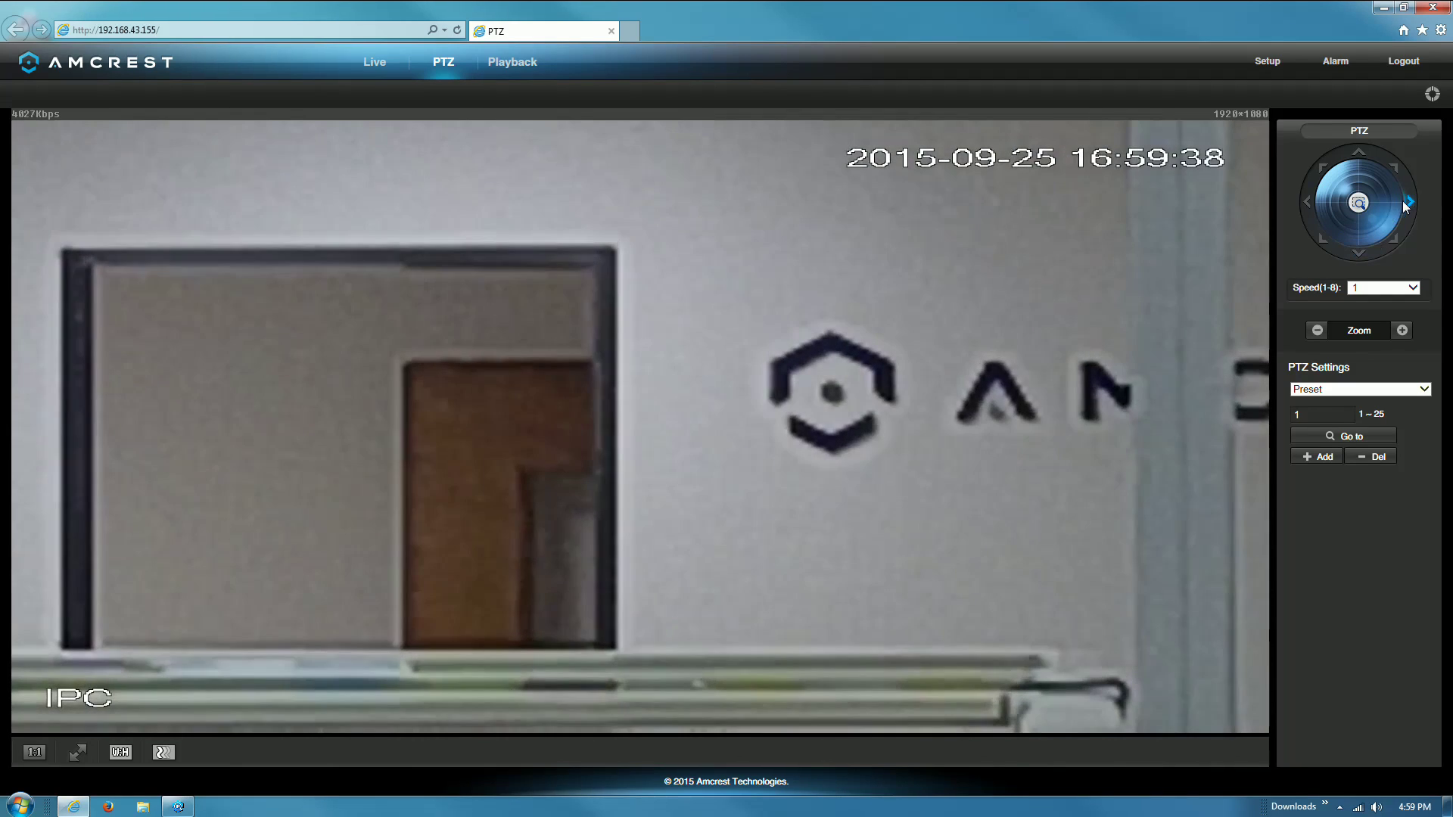
{"action": "left_click", "coordinate": [1405, 201]}
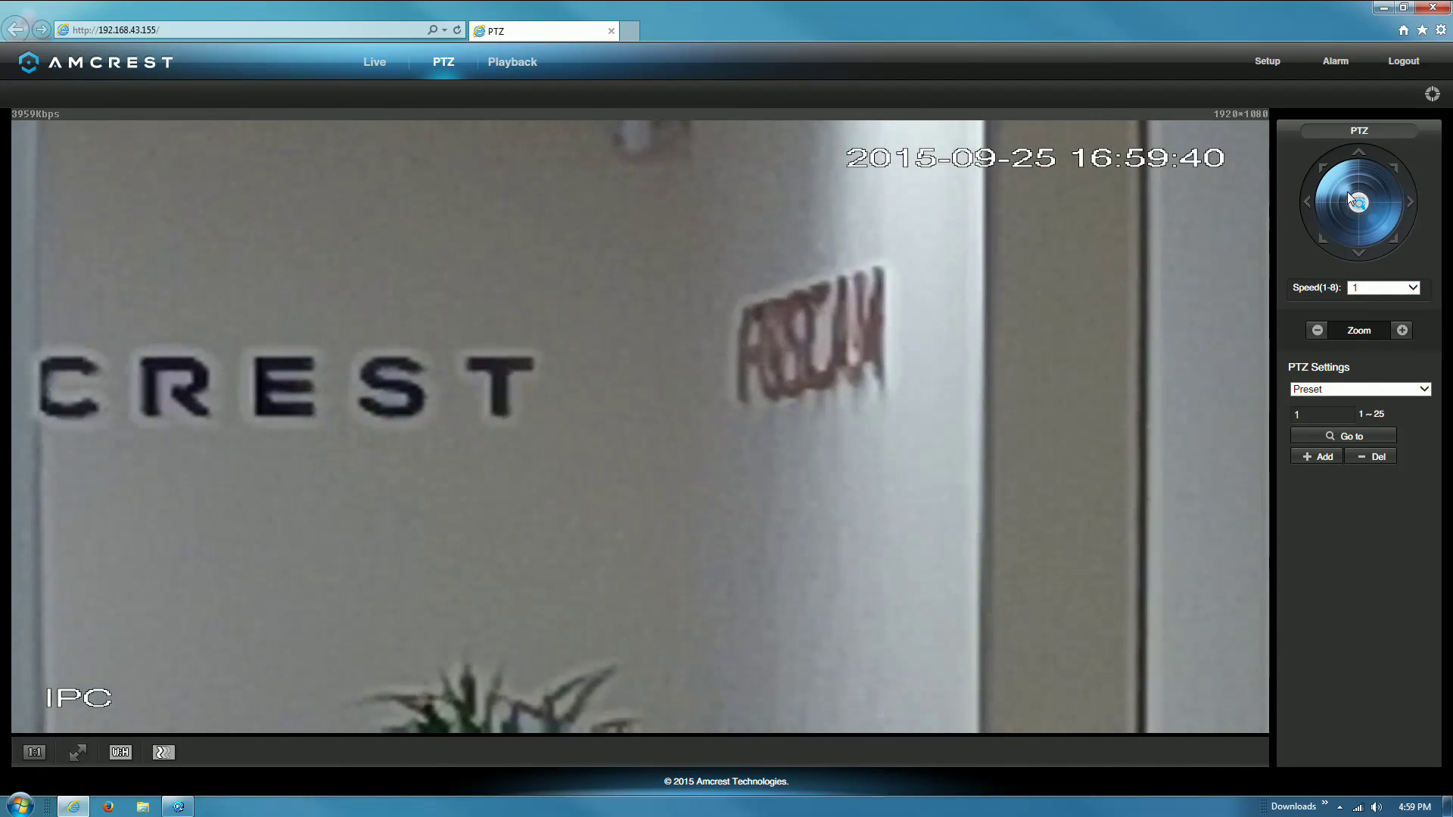
{"action": "left_click", "coordinate": [1307, 203]}
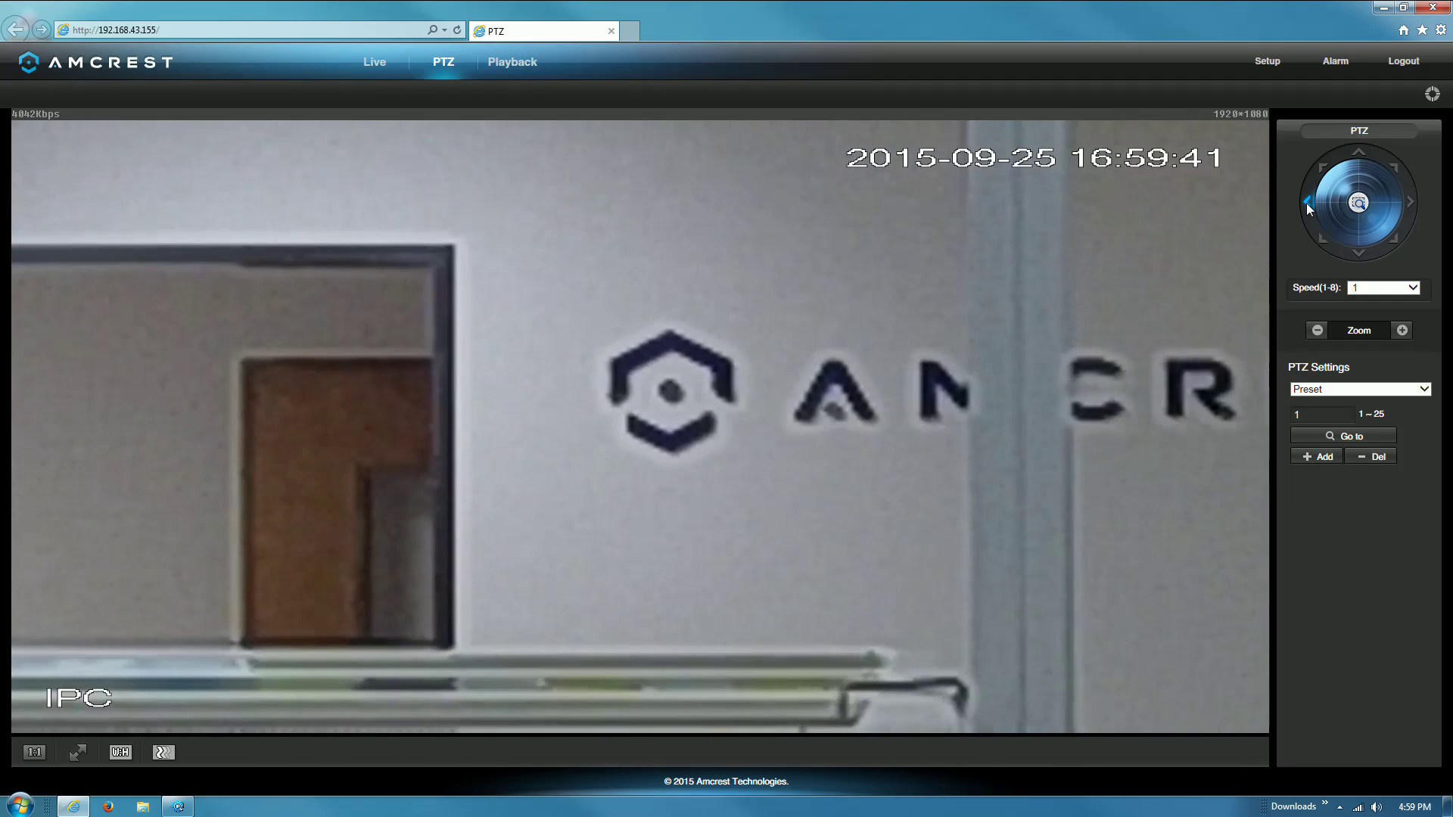
{"action": "left_click", "coordinate": [1316, 330]}
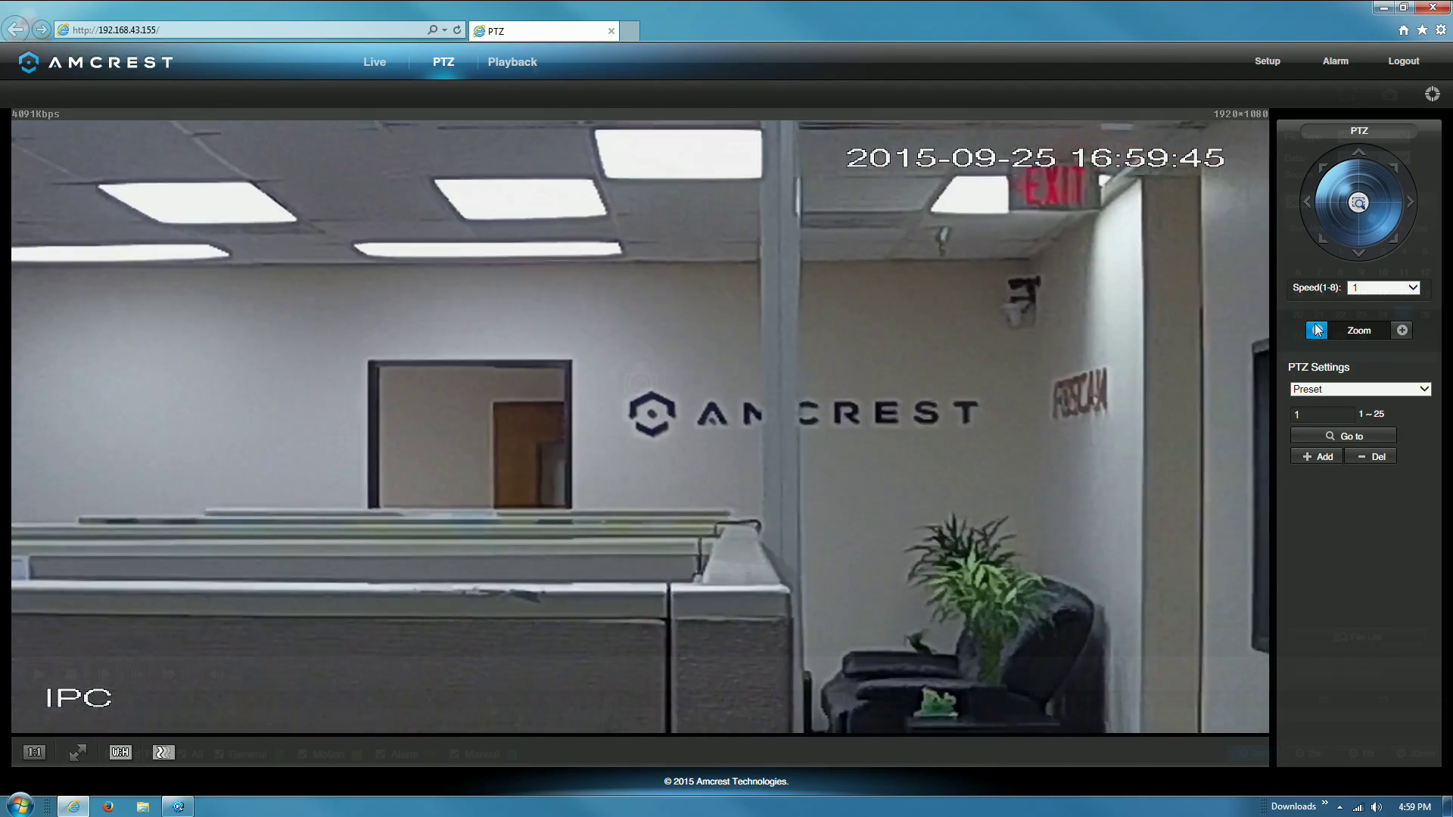
{"action": "left_click", "coordinate": [533, 62]}
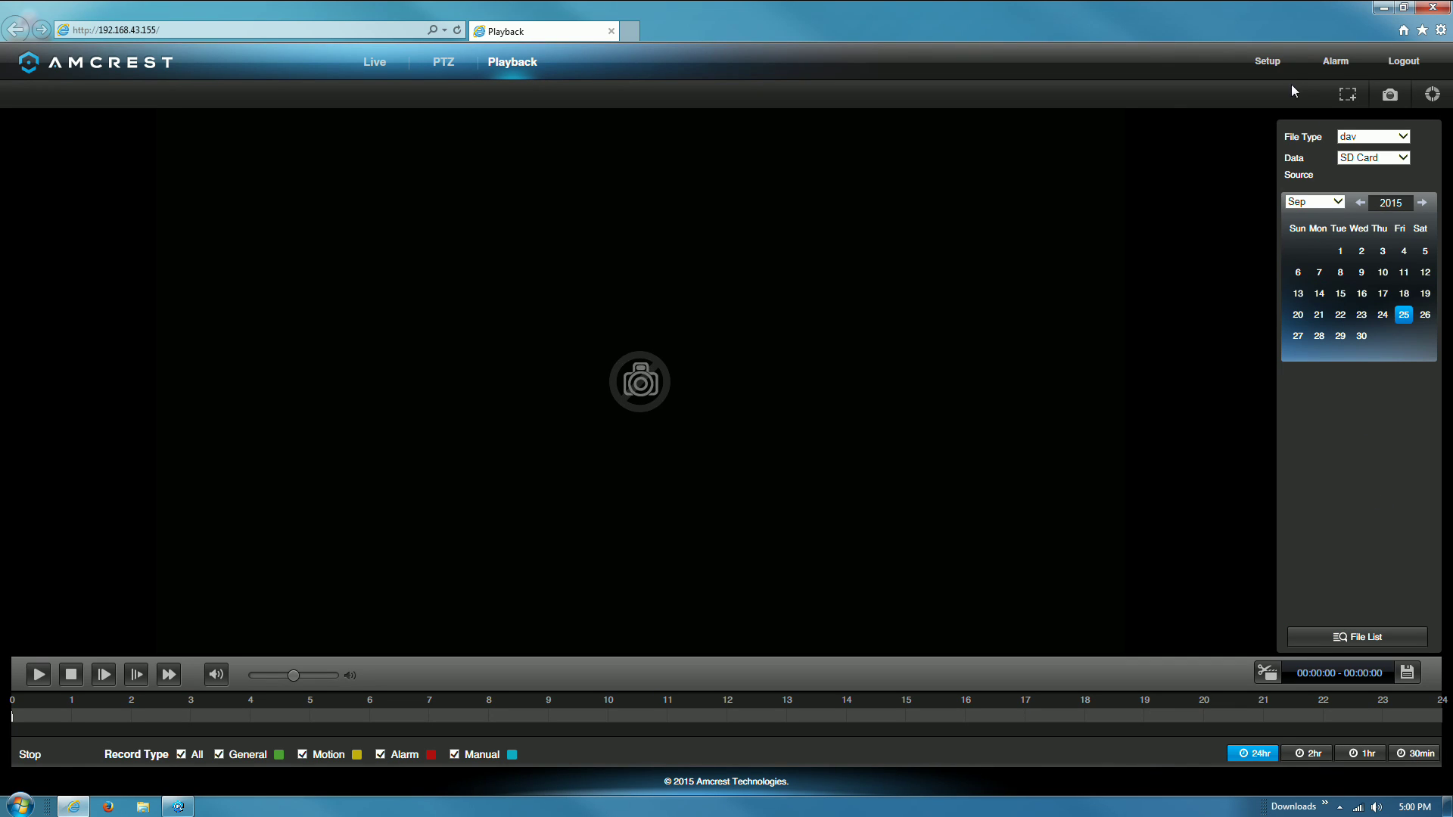
- Look through the Setup and Alarm pages, then log out of the camera
{"action": "left_click", "coordinate": [1282, 65]}
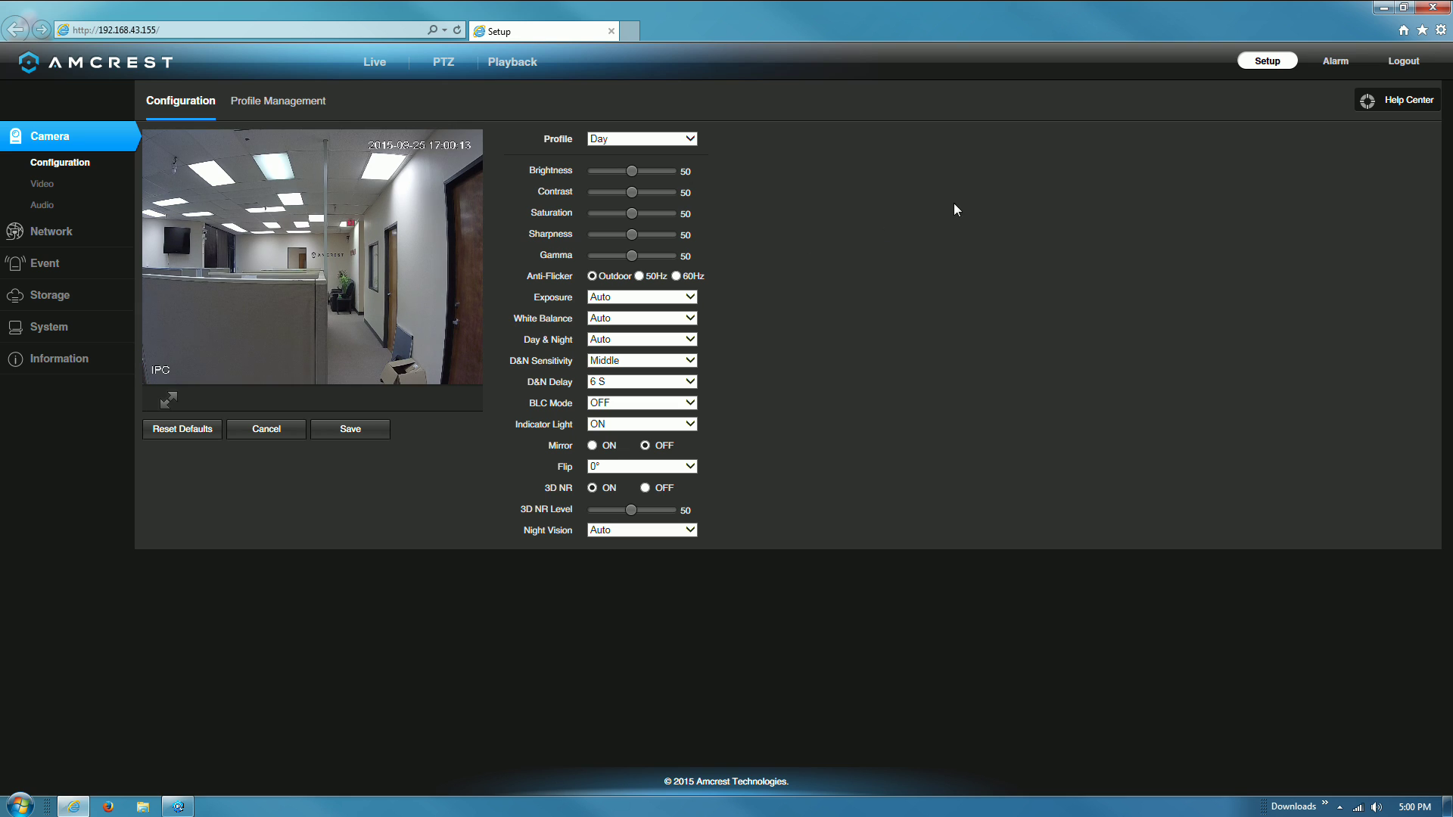
{"action": "left_click", "coordinate": [1320, 62]}
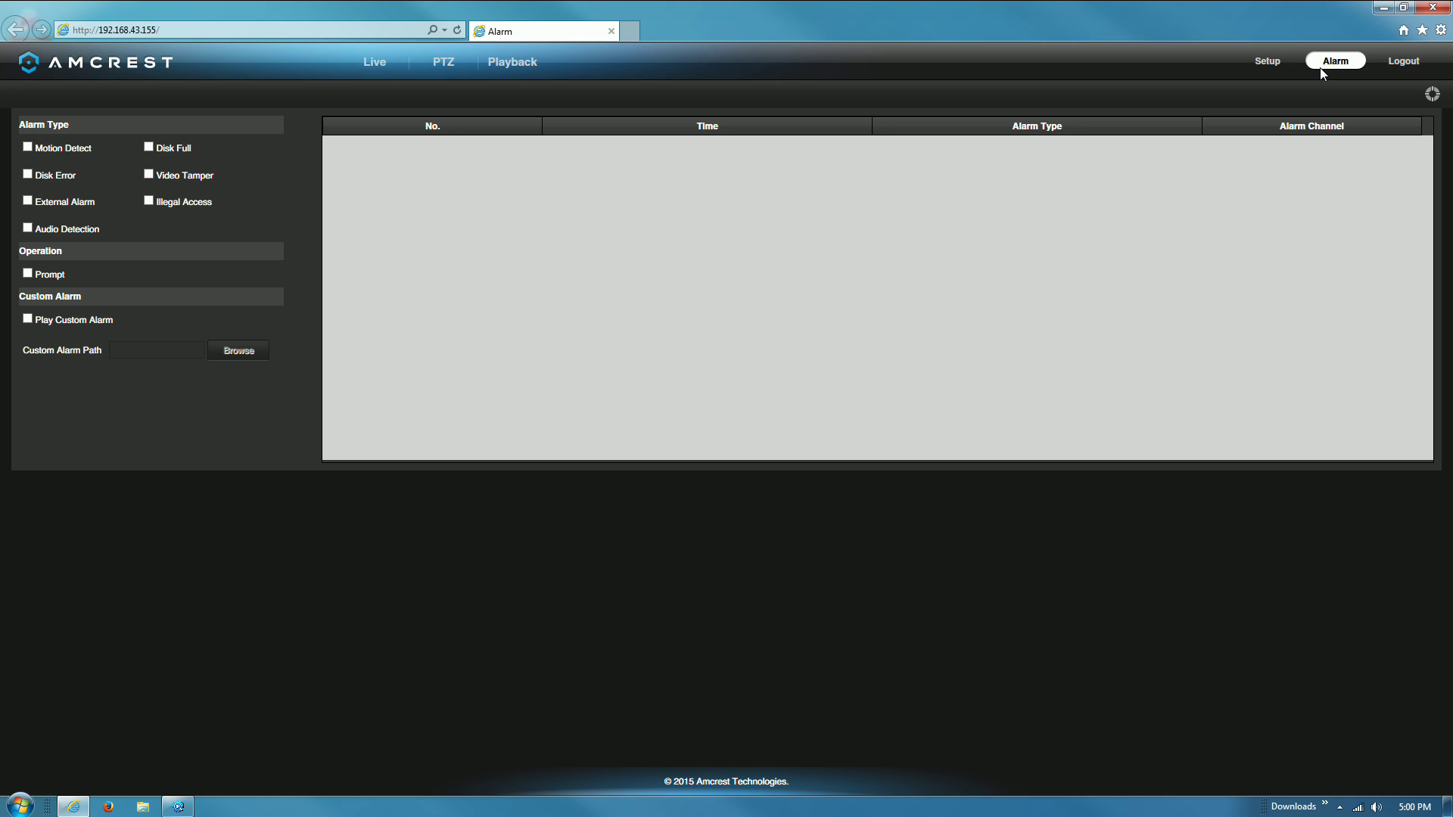
{"action": "left_click", "coordinate": [1391, 63]}
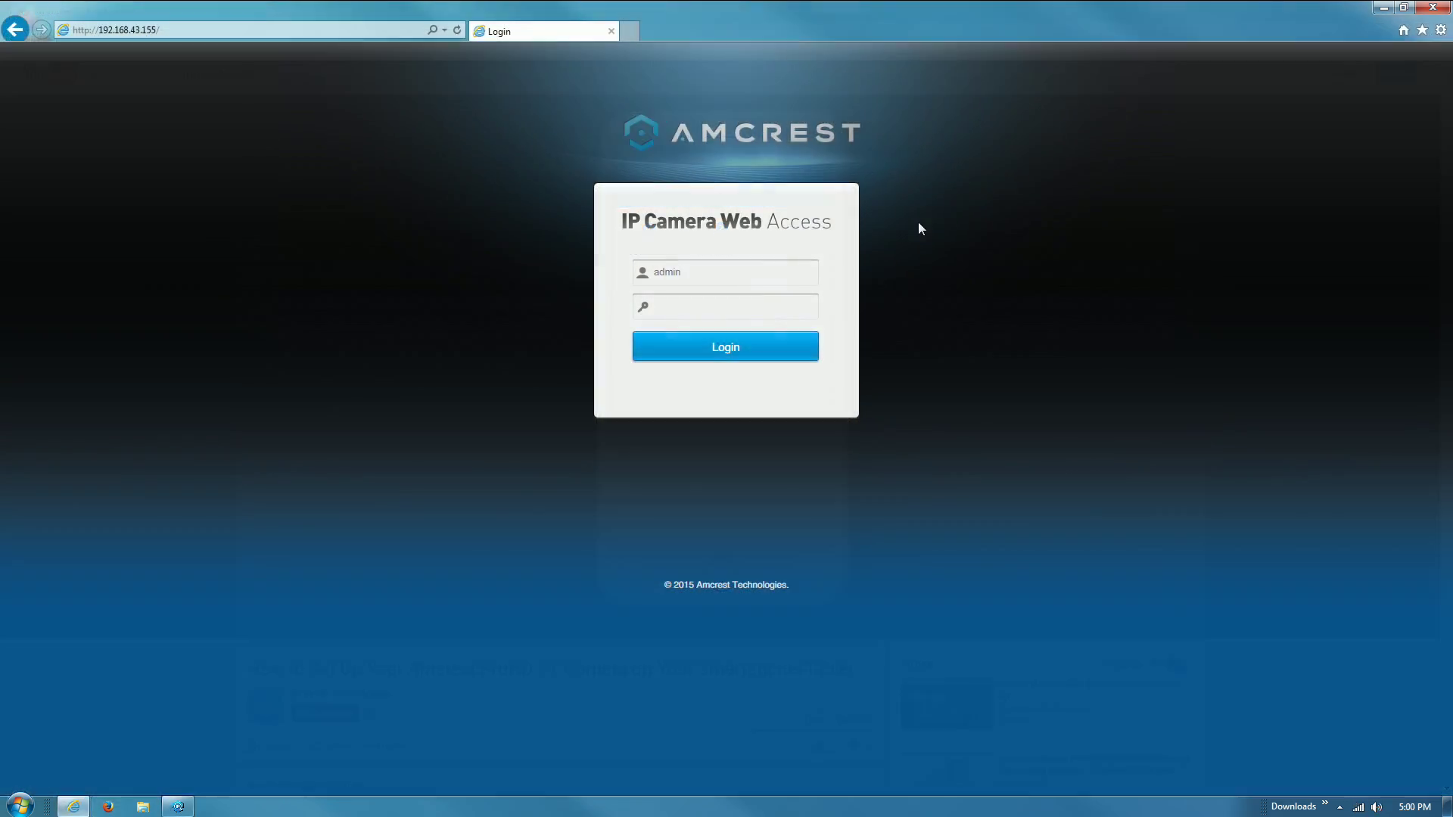
- Log back in with the admin password and go to Setup > Network > WiFi
{"action": "left_click", "coordinate": [731, 312]}
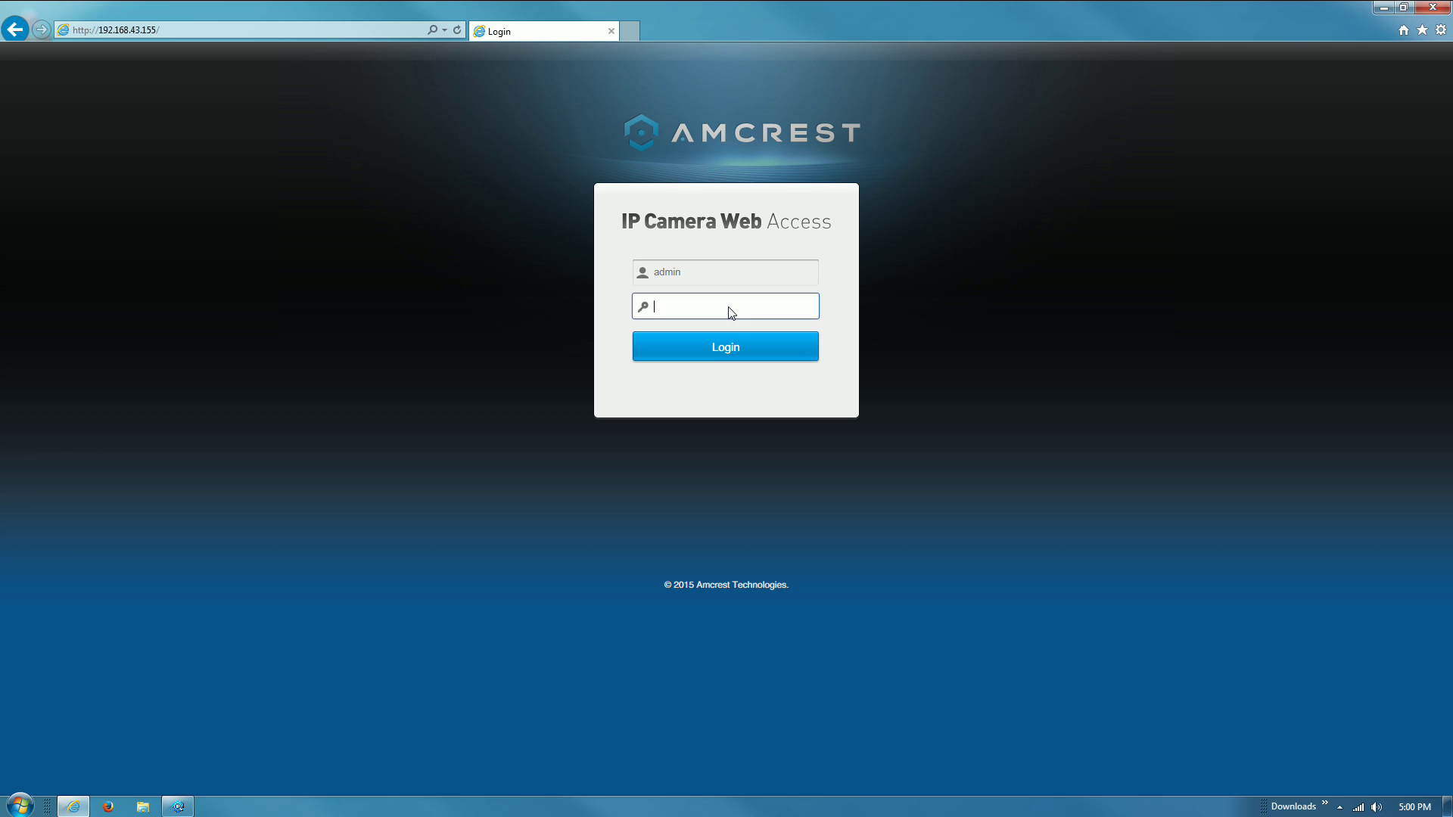
{"action": "type", "text": "admin"}
{"action": "left_click", "coordinate": [751, 343]}
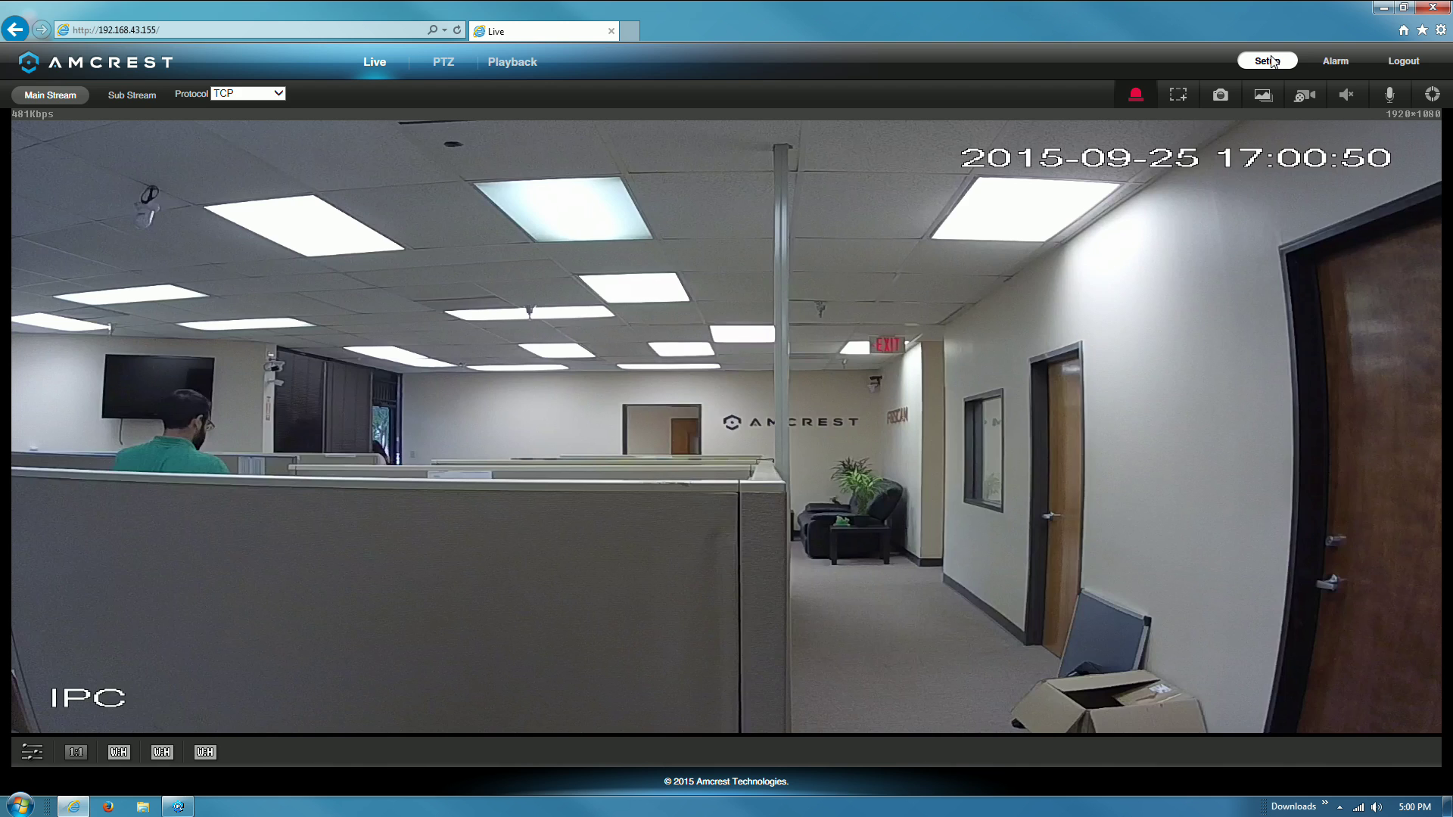
{"action": "left_click", "coordinate": [1273, 61]}
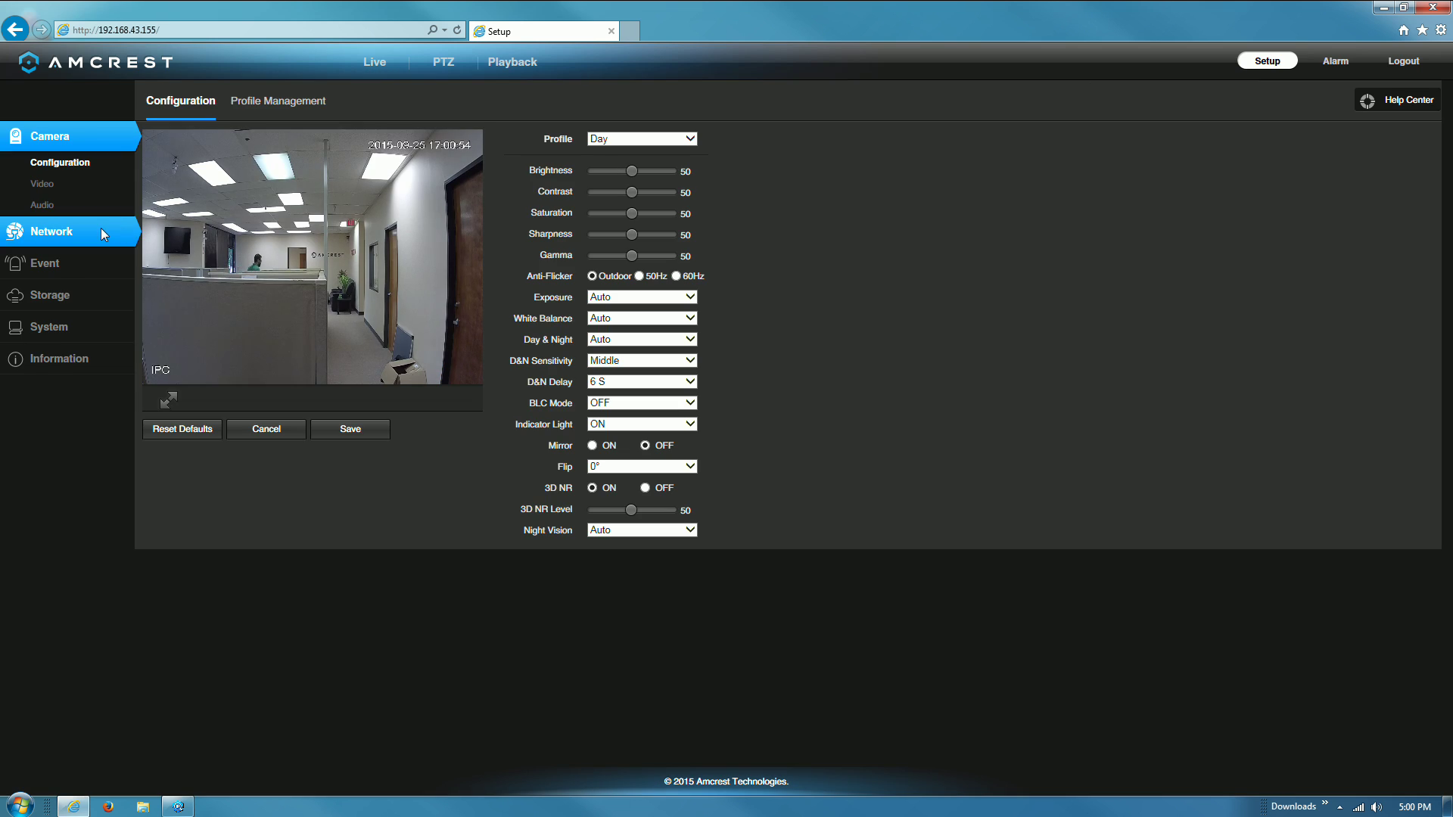
{"action": "left_click", "coordinate": [102, 228]}
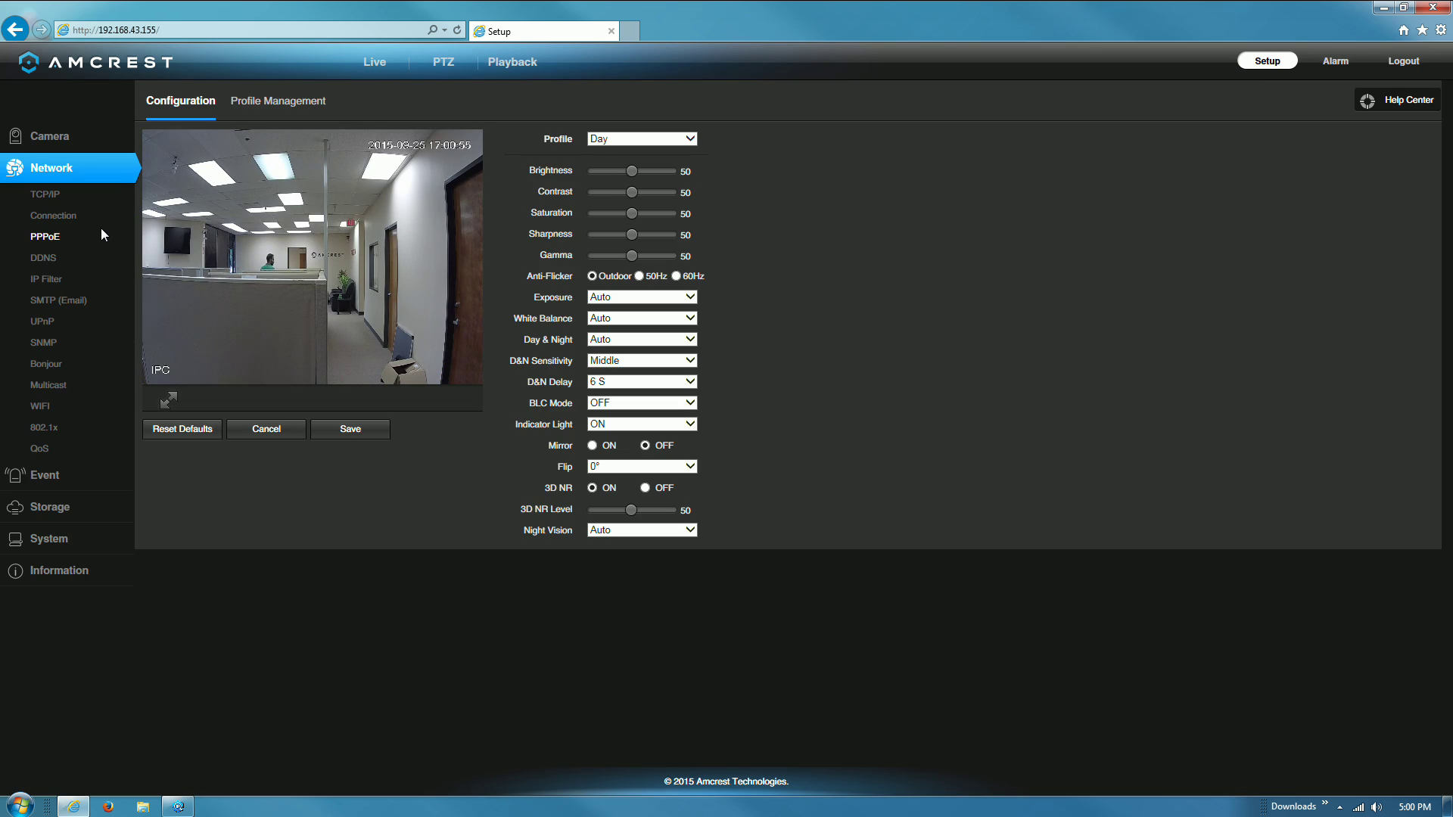
{"action": "left_click", "coordinate": [60, 410]}
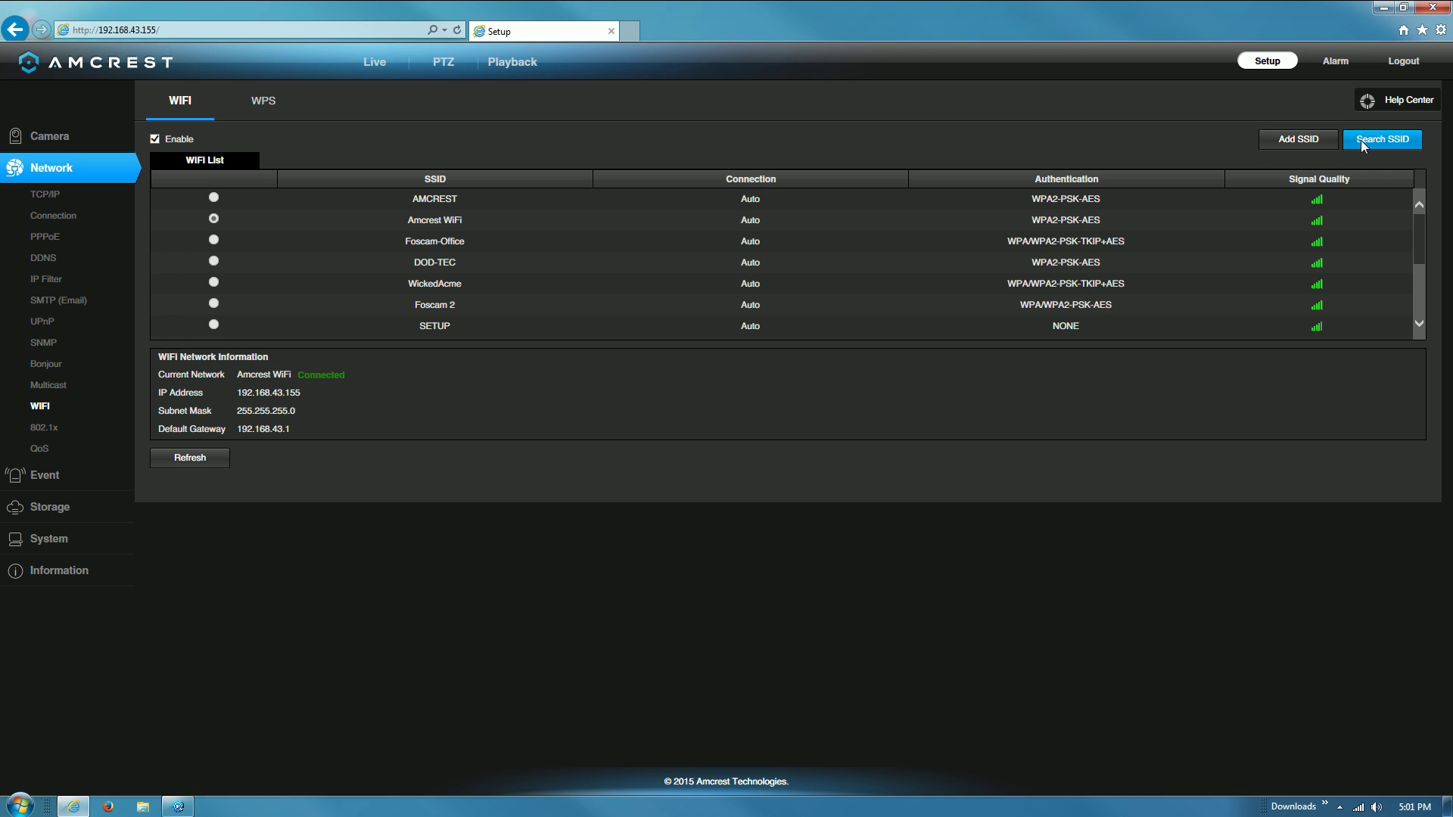
- Select the AMCREST network, then cancel its connect dialog, leaving Amcrest WiFi connected
{"action": "left_click", "coordinate": [215, 197]}
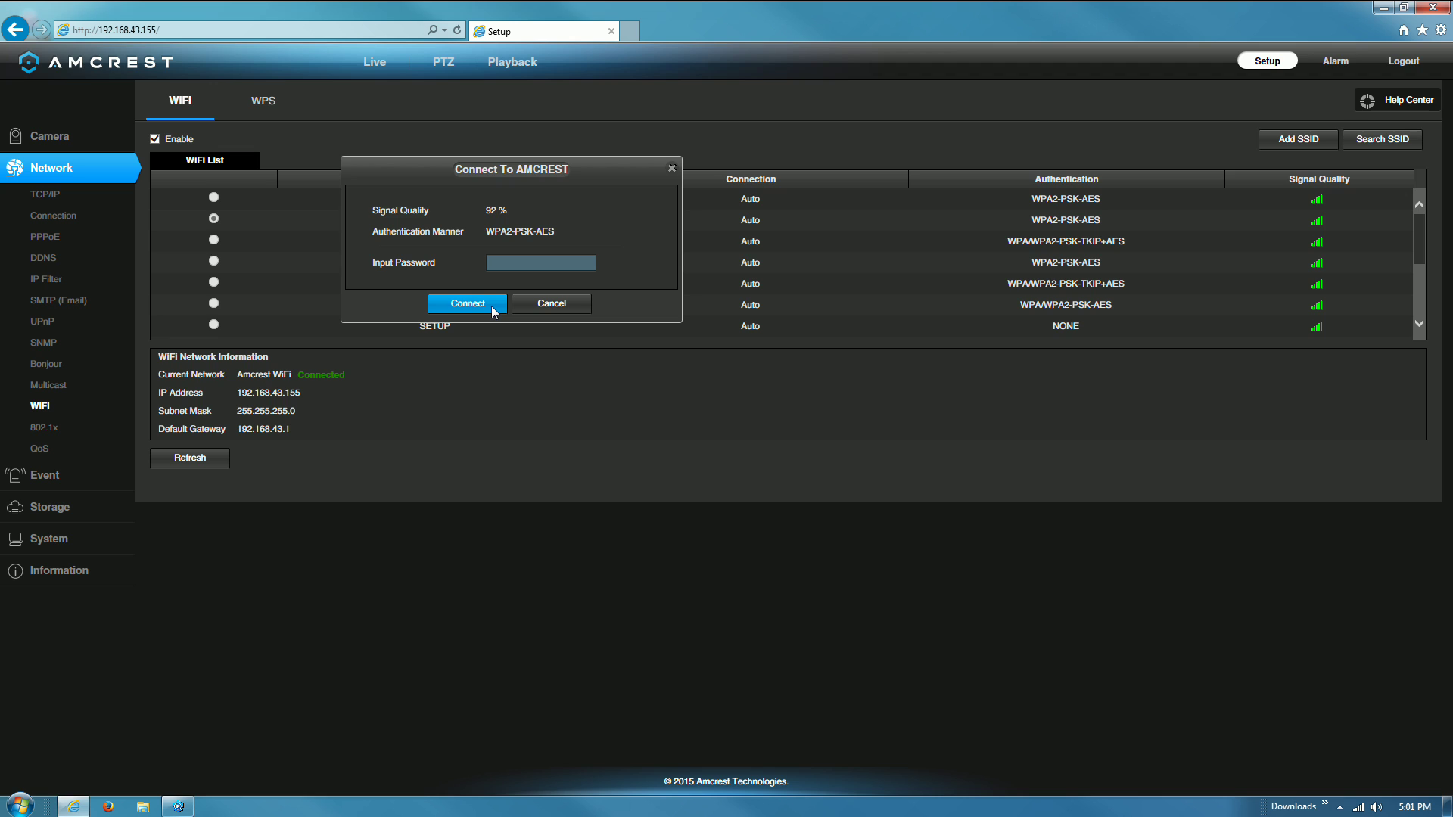
{"action": "left_click", "coordinate": [548, 317]}
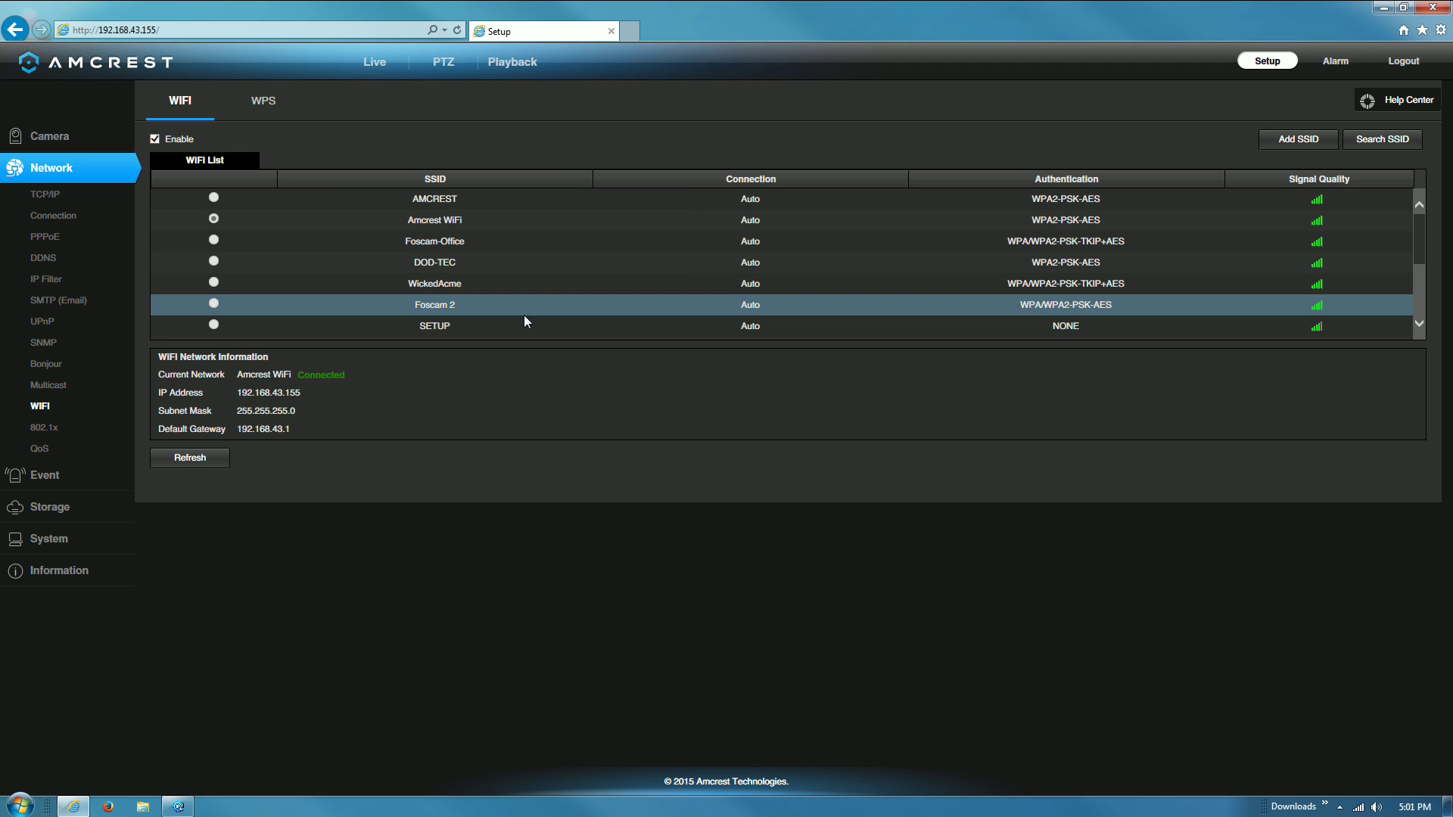
- Log out of the camera web interface, returning to the IP Camera Web Access login page
{"action": "left_click", "coordinate": [1391, 67]}
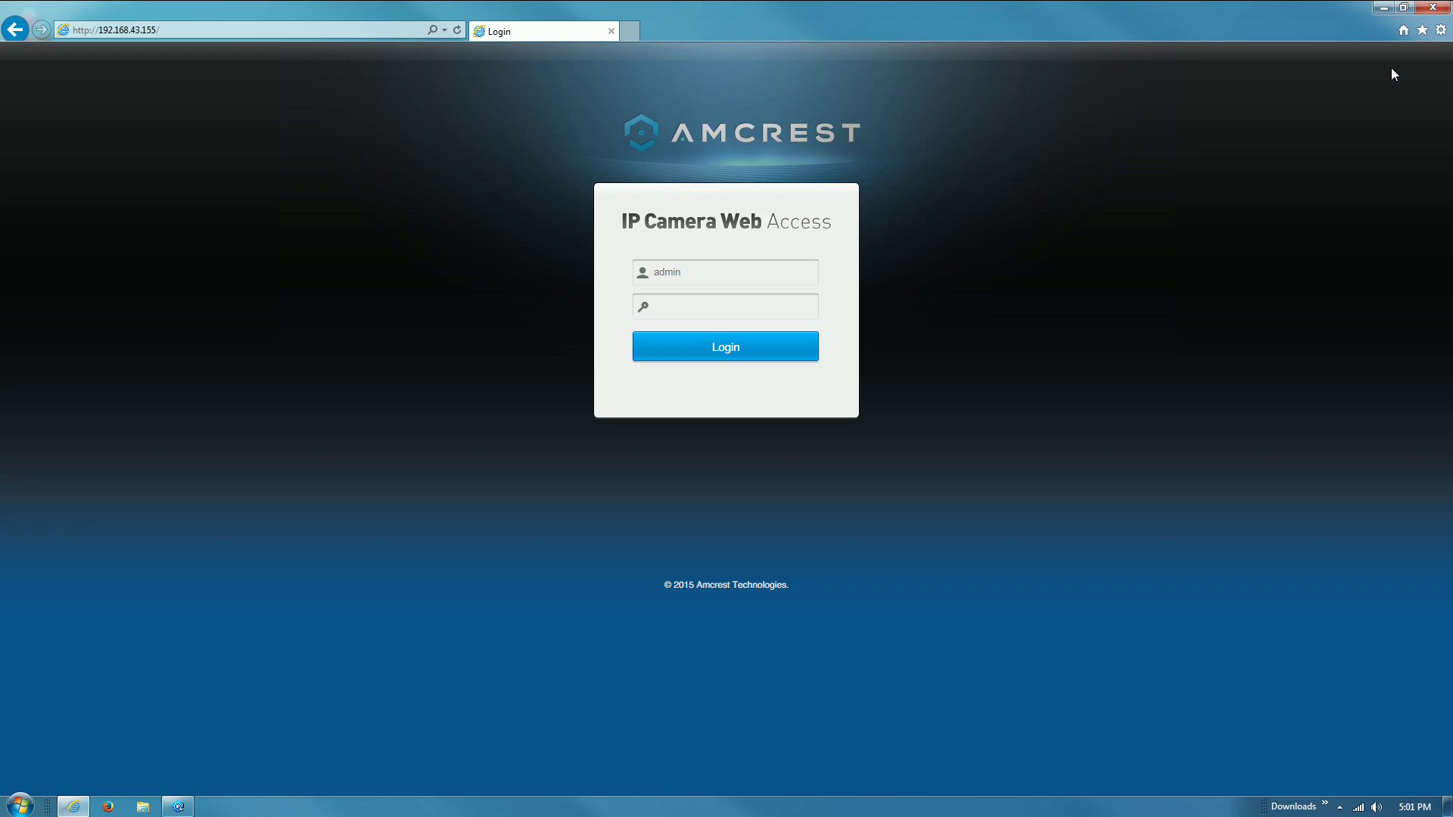